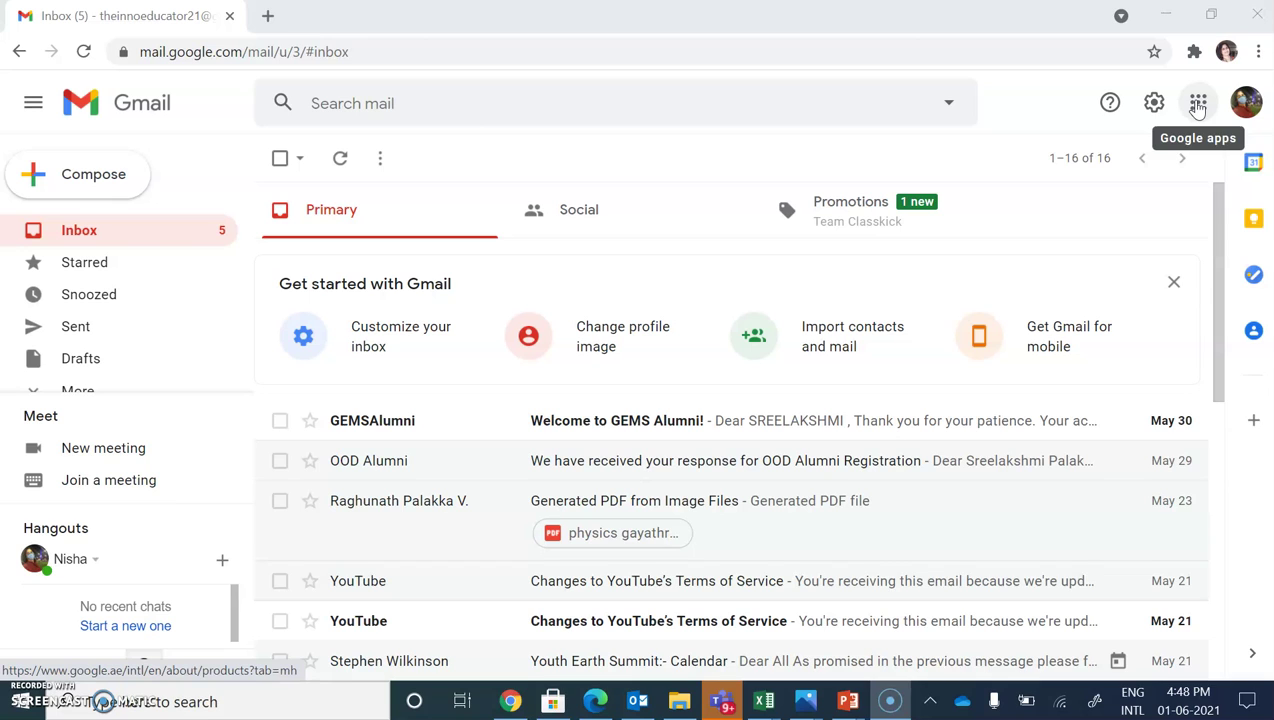
# - Launch Google Classroom from Gmail's Google apps grid into a new browser tab
pyautogui.click(1198, 104)
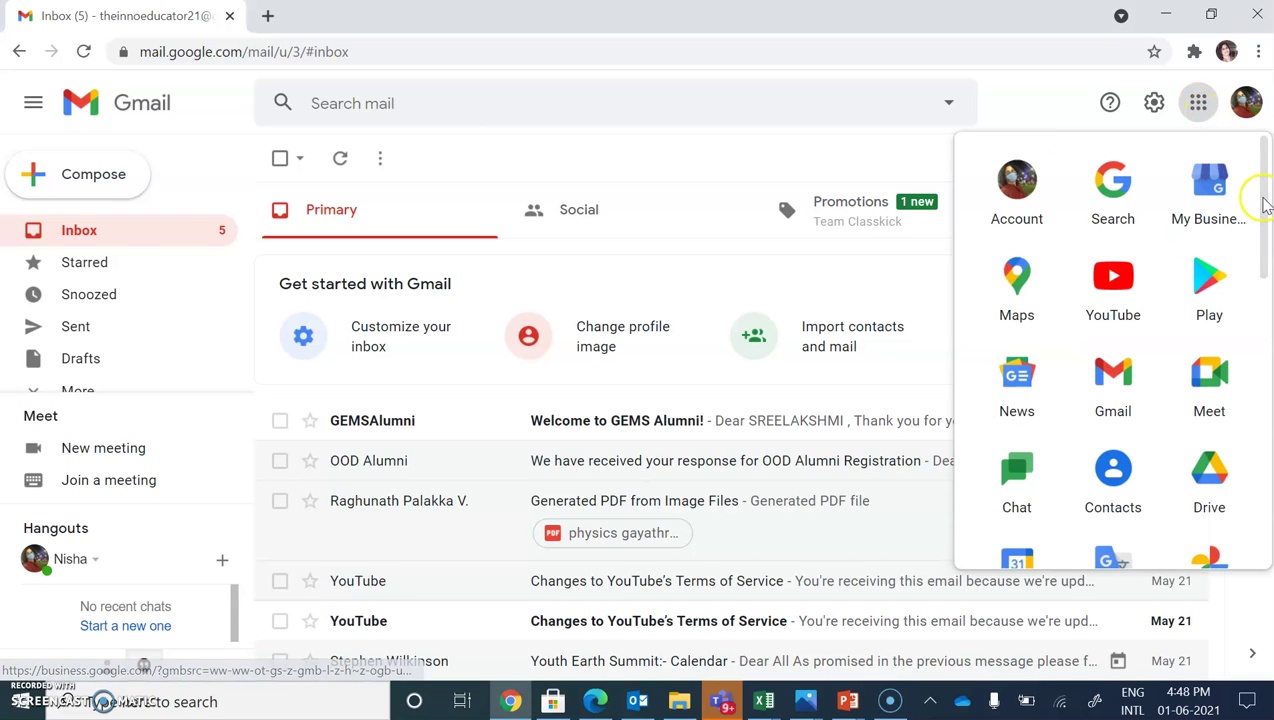
pyautogui.moveTo(1265, 205); pyautogui.dragTo(1265, 410)
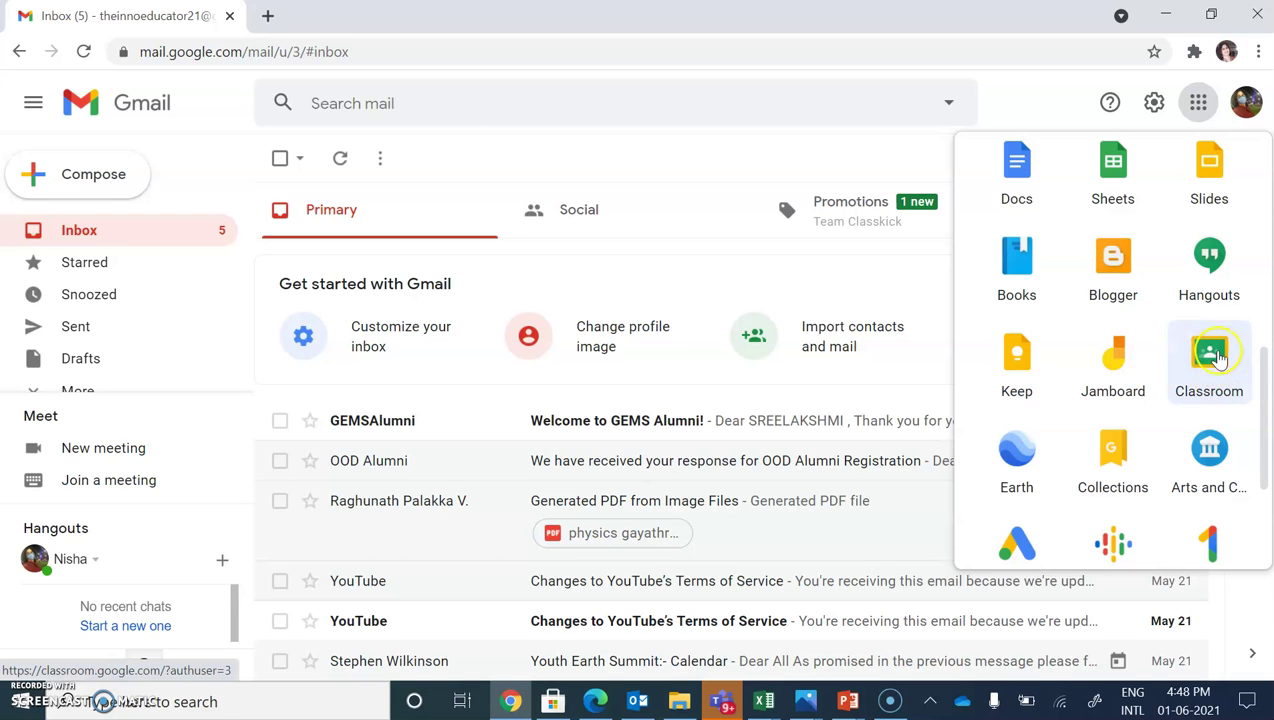
pyautogui.click(1221, 360)
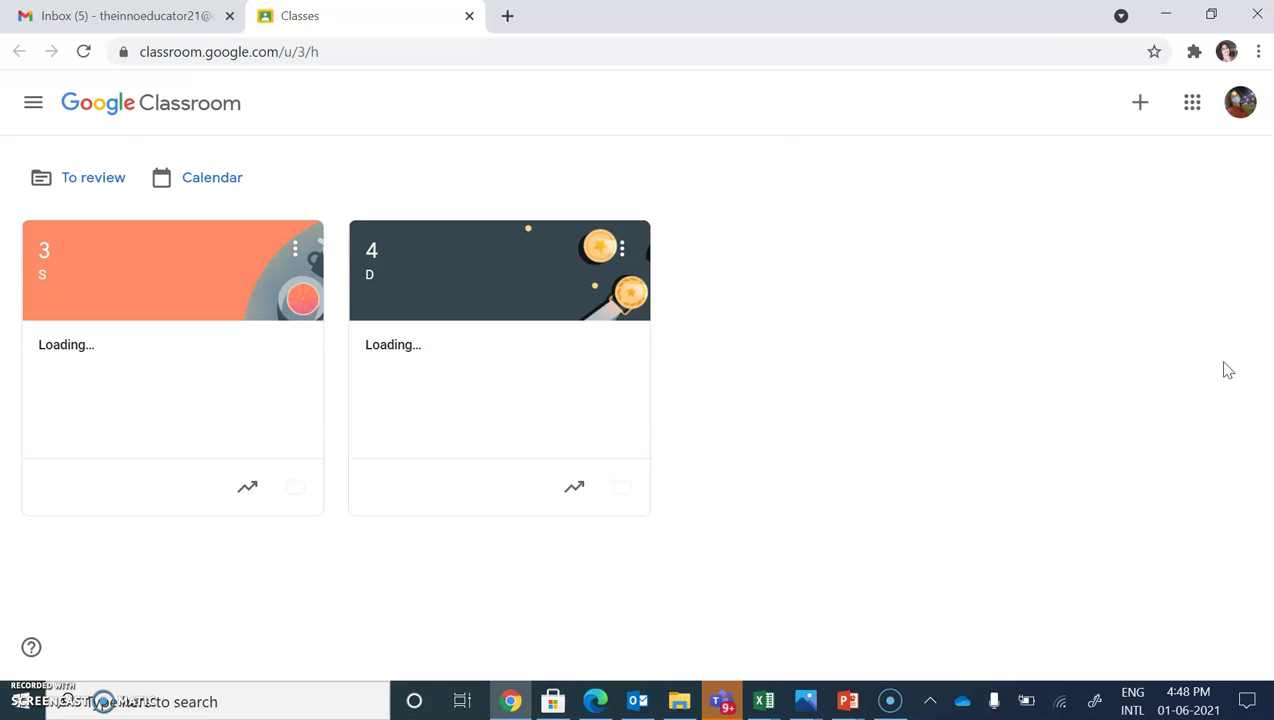
# - Archive class 3 and then class 4 from their card menus, confirming each
pyautogui.click(300, 250)
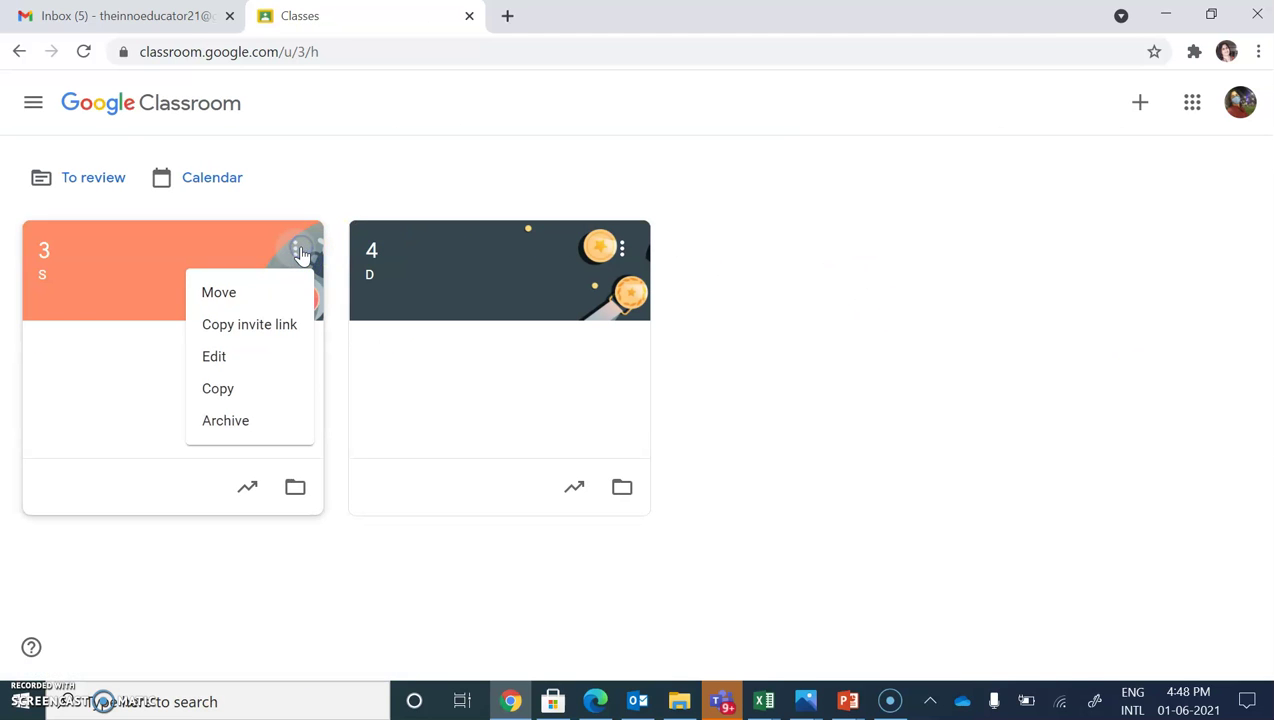
pyautogui.click(247, 424)
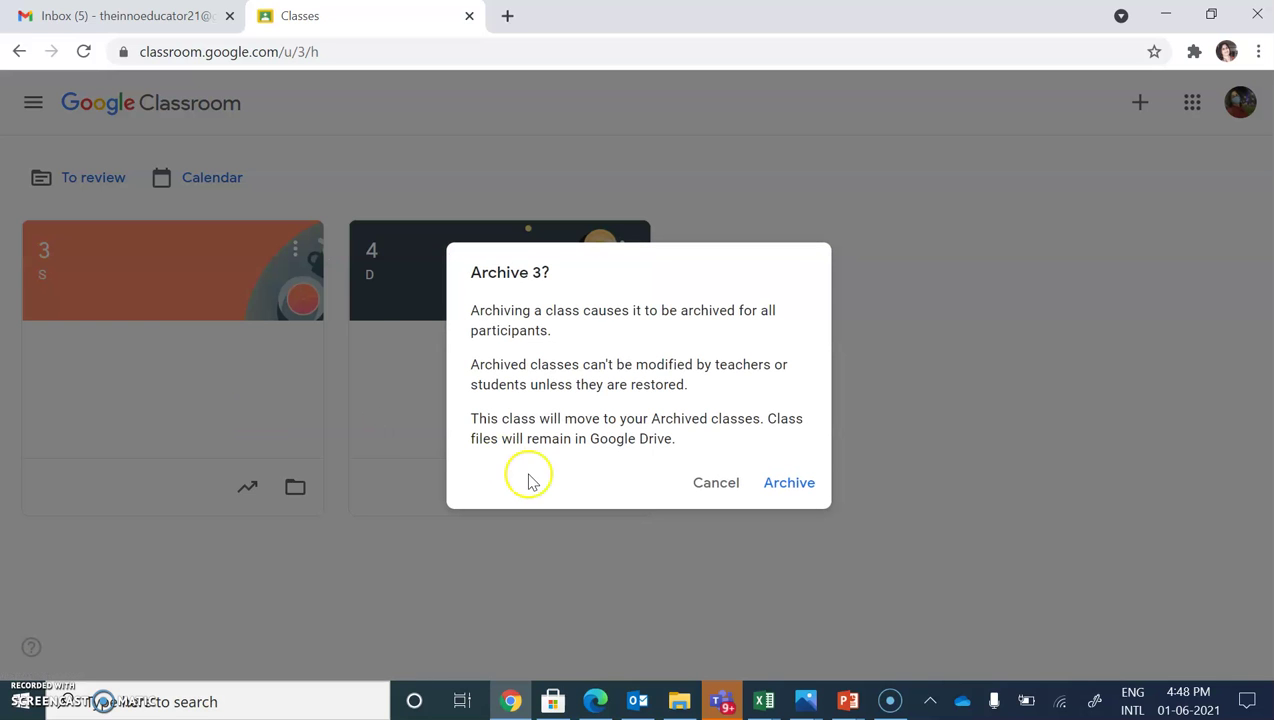
pyautogui.click(787, 486)
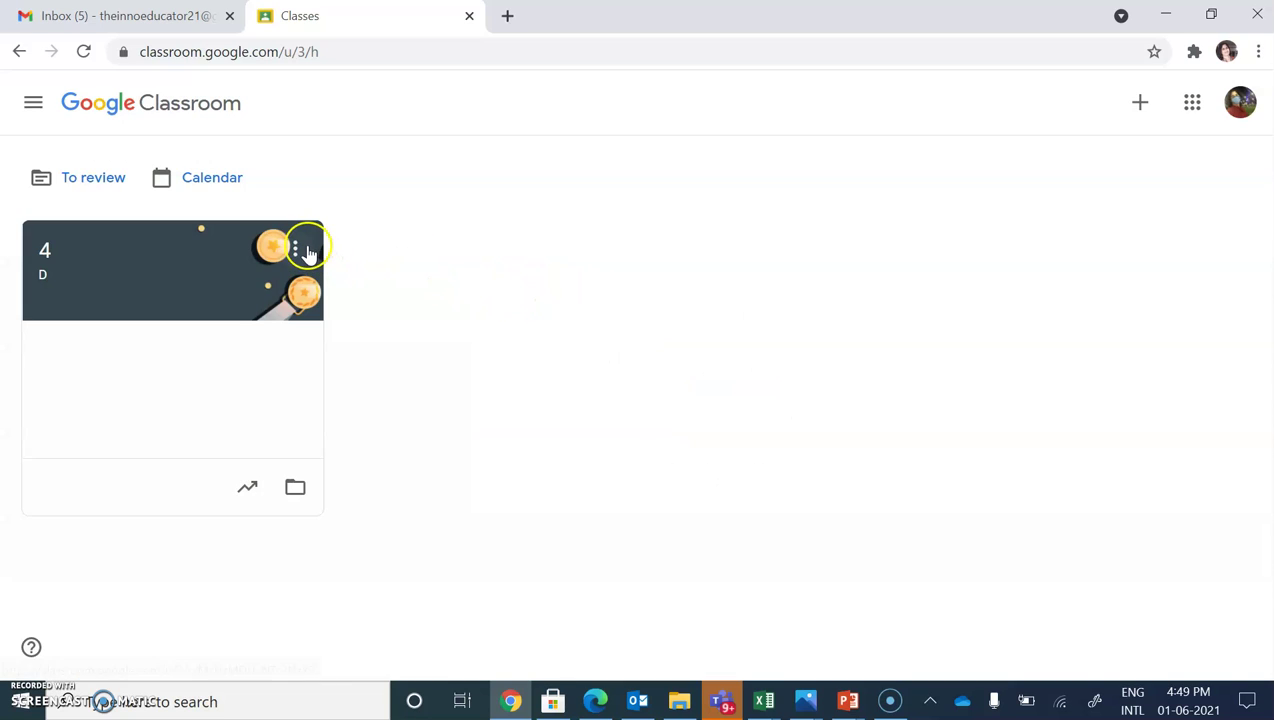
pyautogui.click(295, 249)
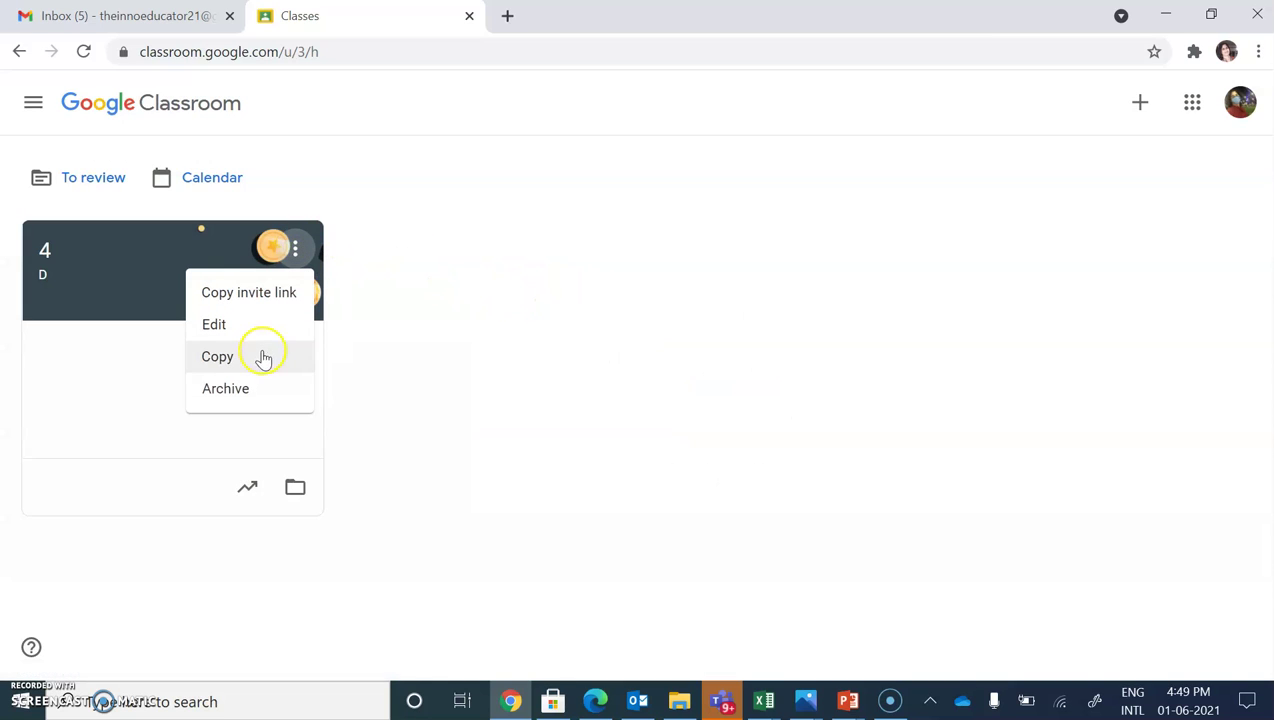
pyautogui.click(256, 389)
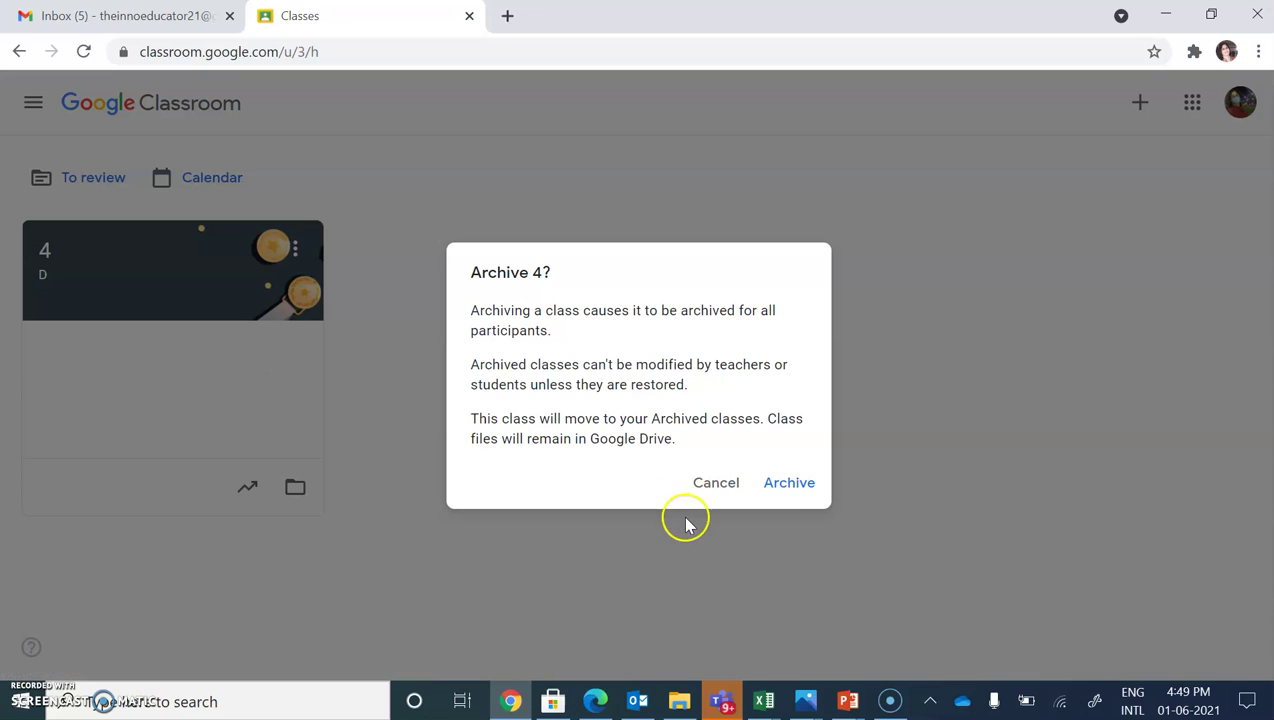
pyautogui.click(795, 482)
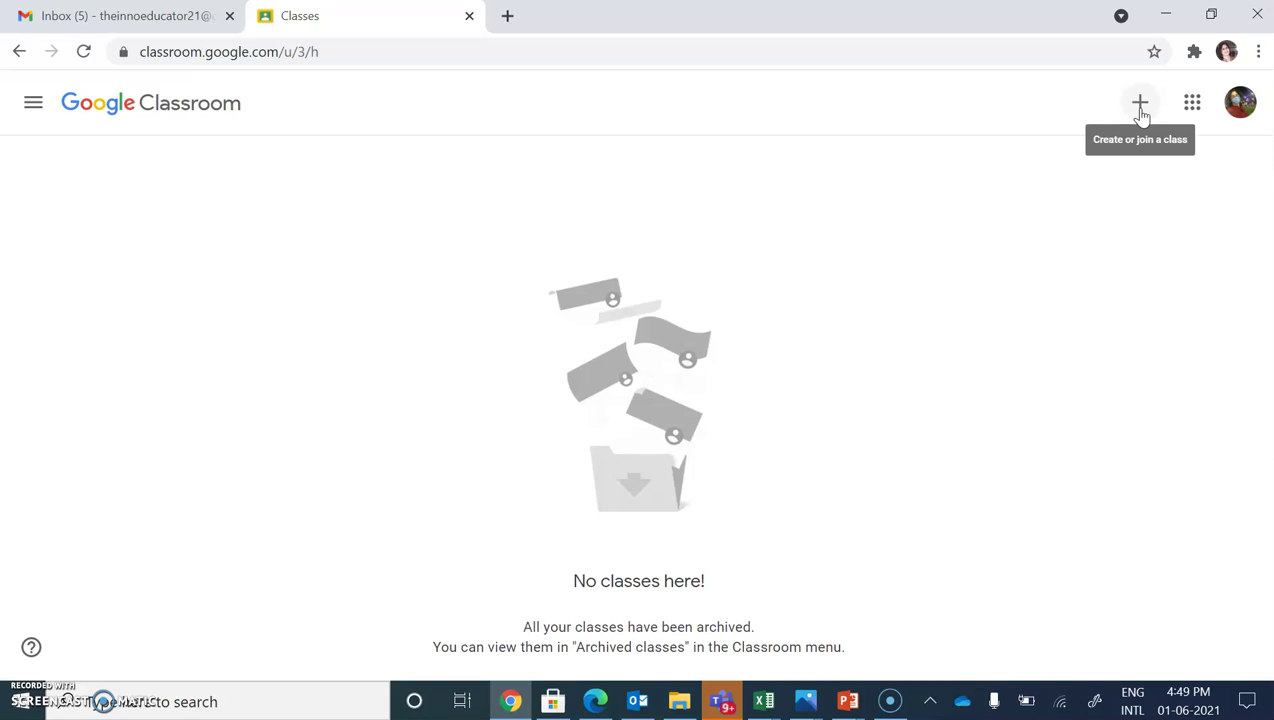
# - Choose Create class and accept the school-use notice to reach the class details form
pyautogui.click(1140, 106)
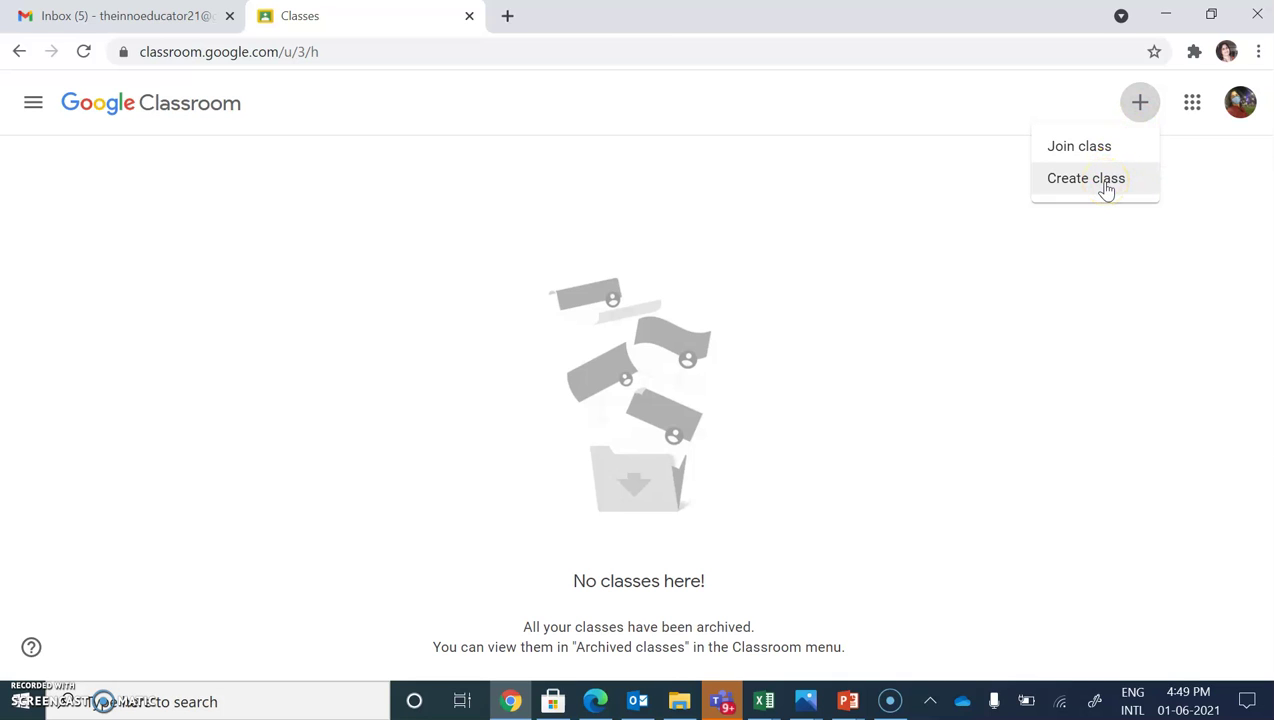
pyautogui.click(1104, 182)
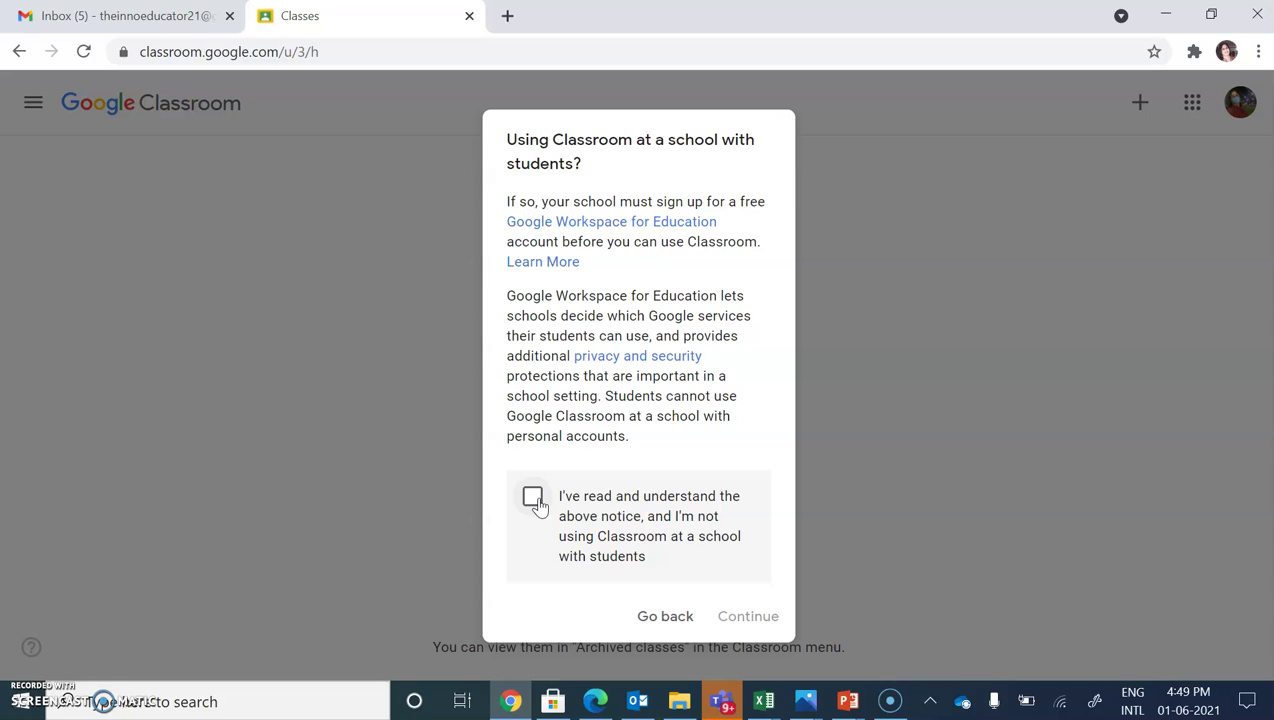
pyautogui.click(533, 498)
pyautogui.click(750, 618)
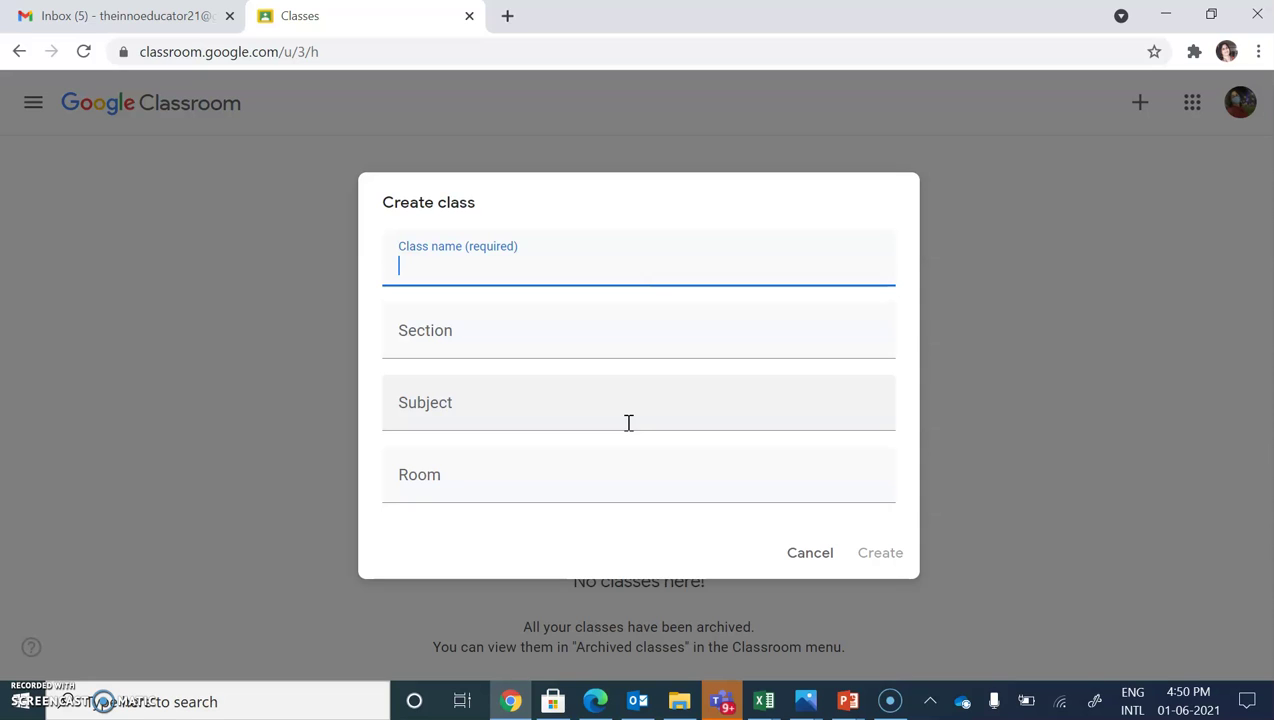
# - Create class '4' with section 'A' and subject 'MATH'
pyautogui.write('4')
pyautogui.click(469, 325)
pyautogui.write('A')
pyautogui.click(436, 415)
pyautogui.write('MATH')
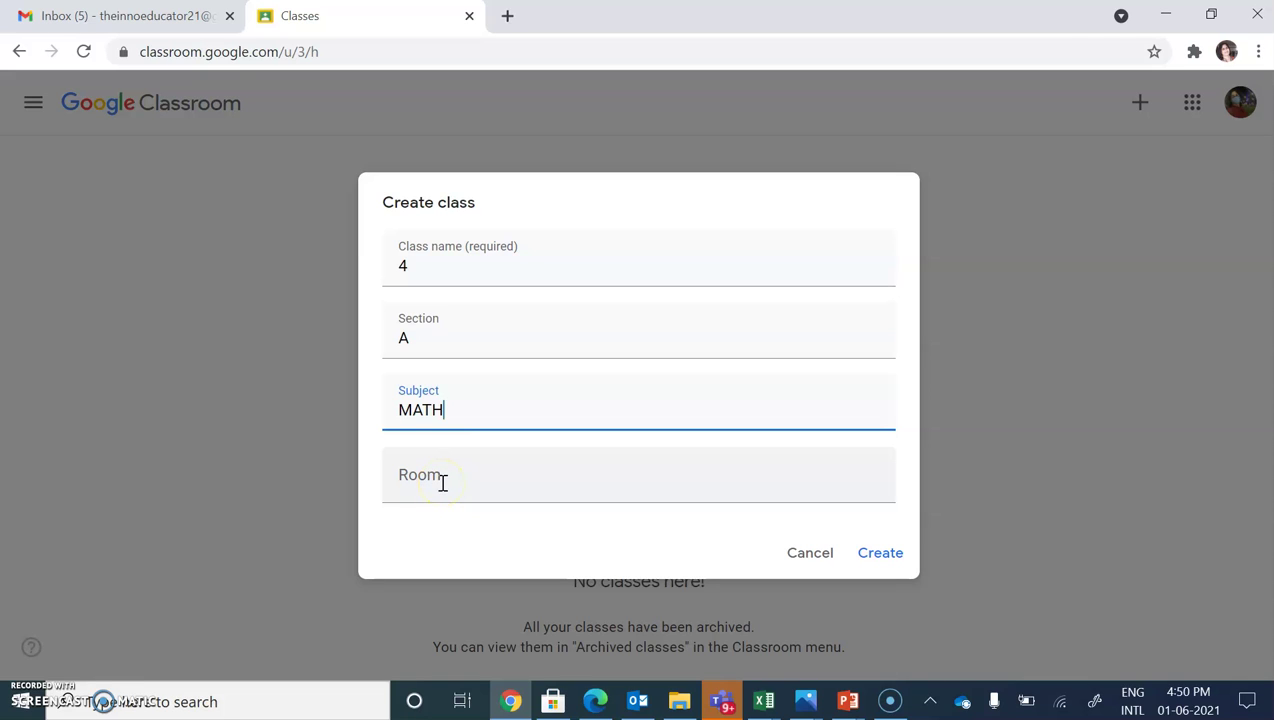
pyautogui.click(900, 556)
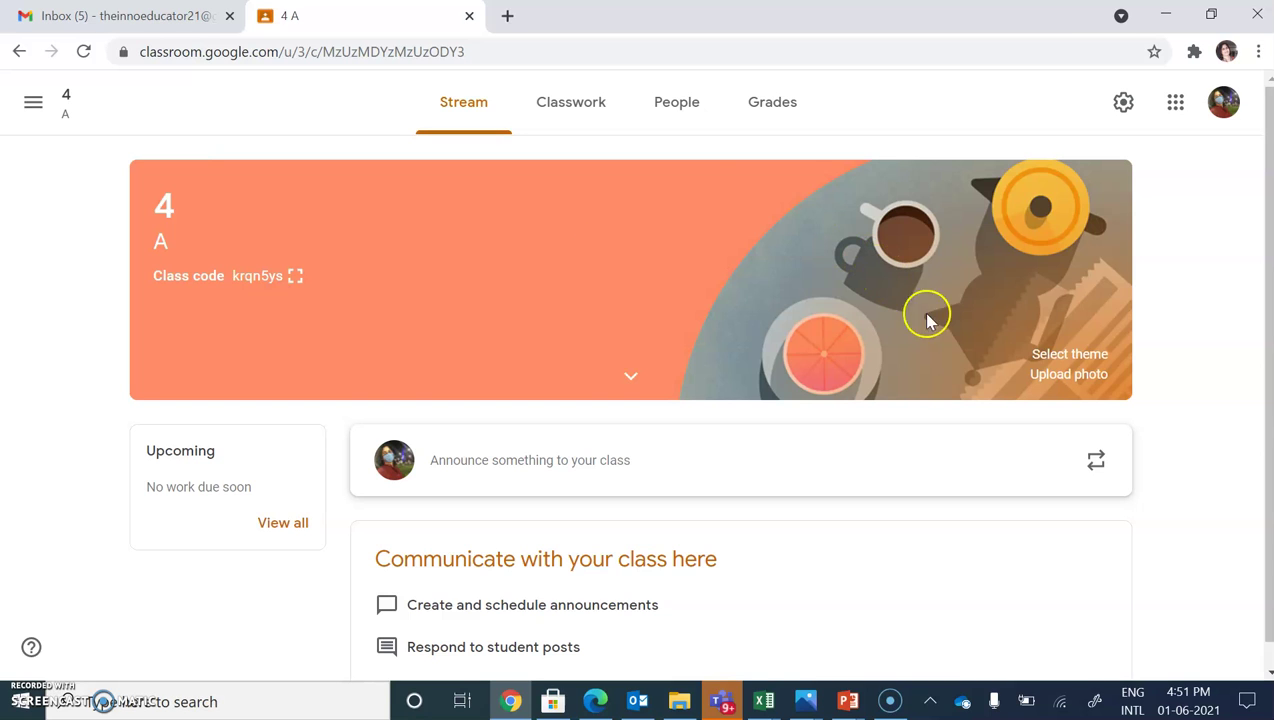
# - Apply the Math & Science notebook-and-glasses image as the class 4 A banner theme
pyautogui.click(1041, 356)
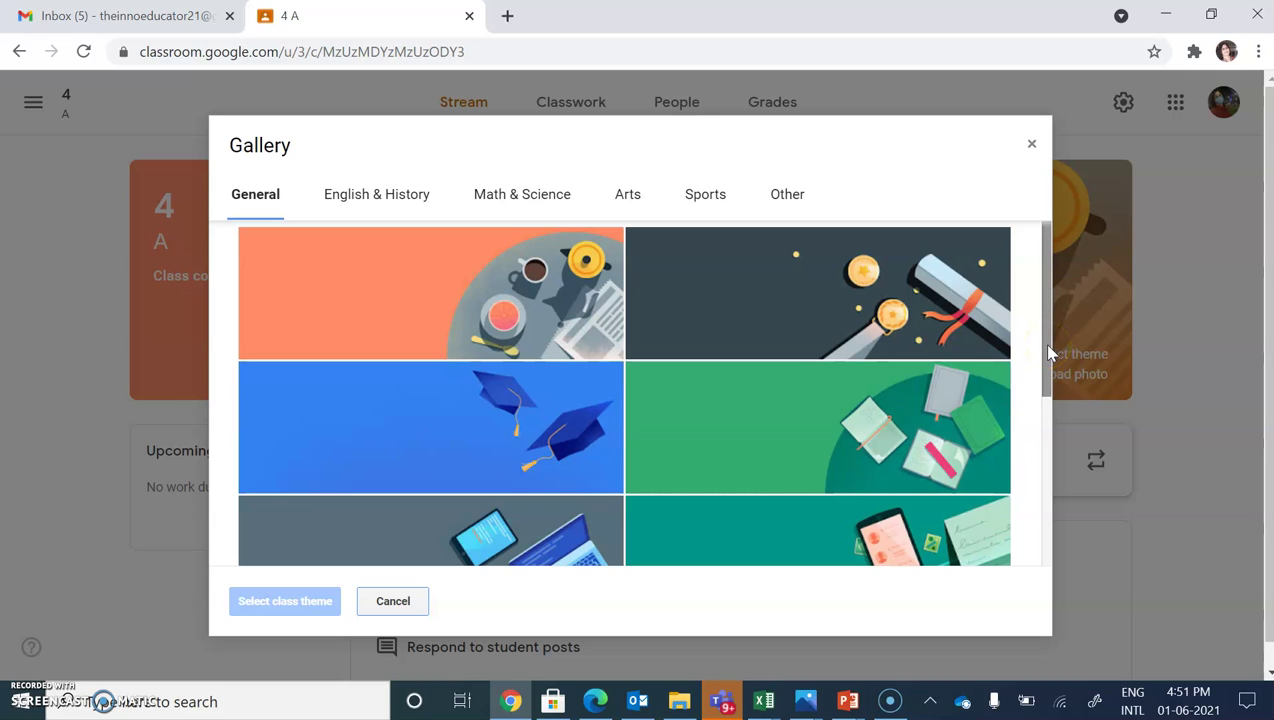
pyautogui.moveTo(1047, 352); pyautogui.dragTo(1046, 398)
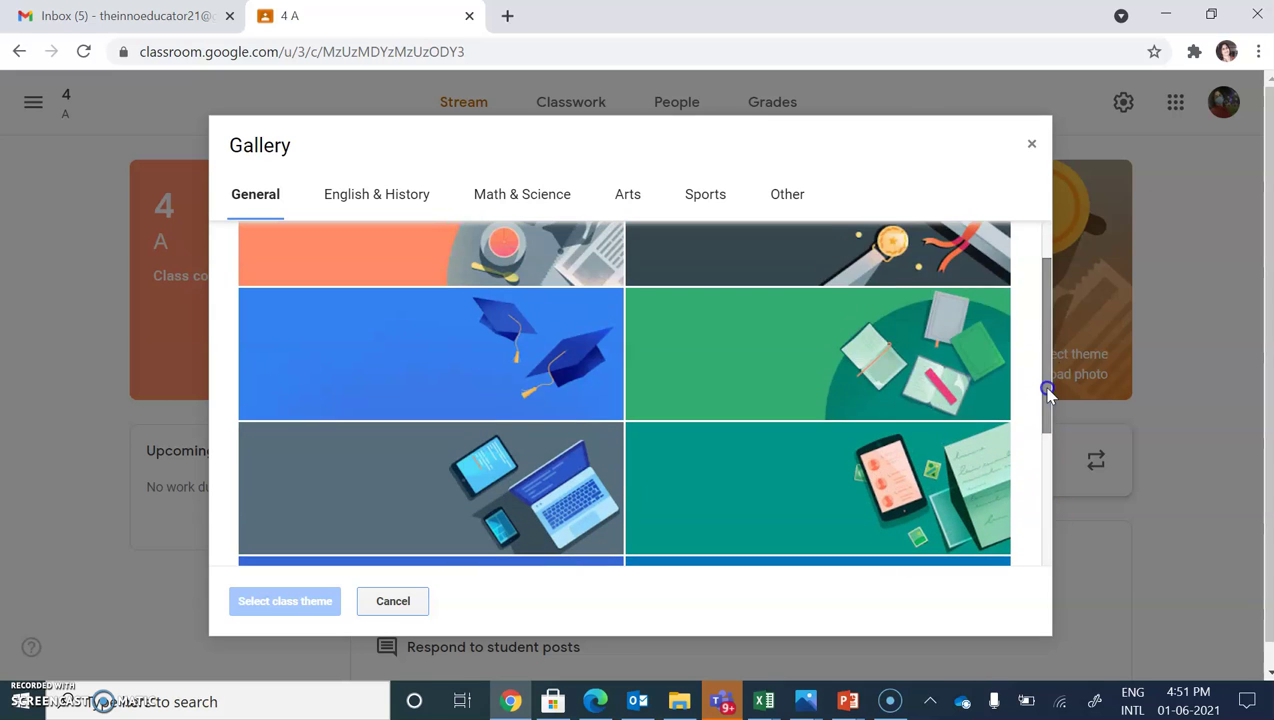
pyautogui.click(533, 208)
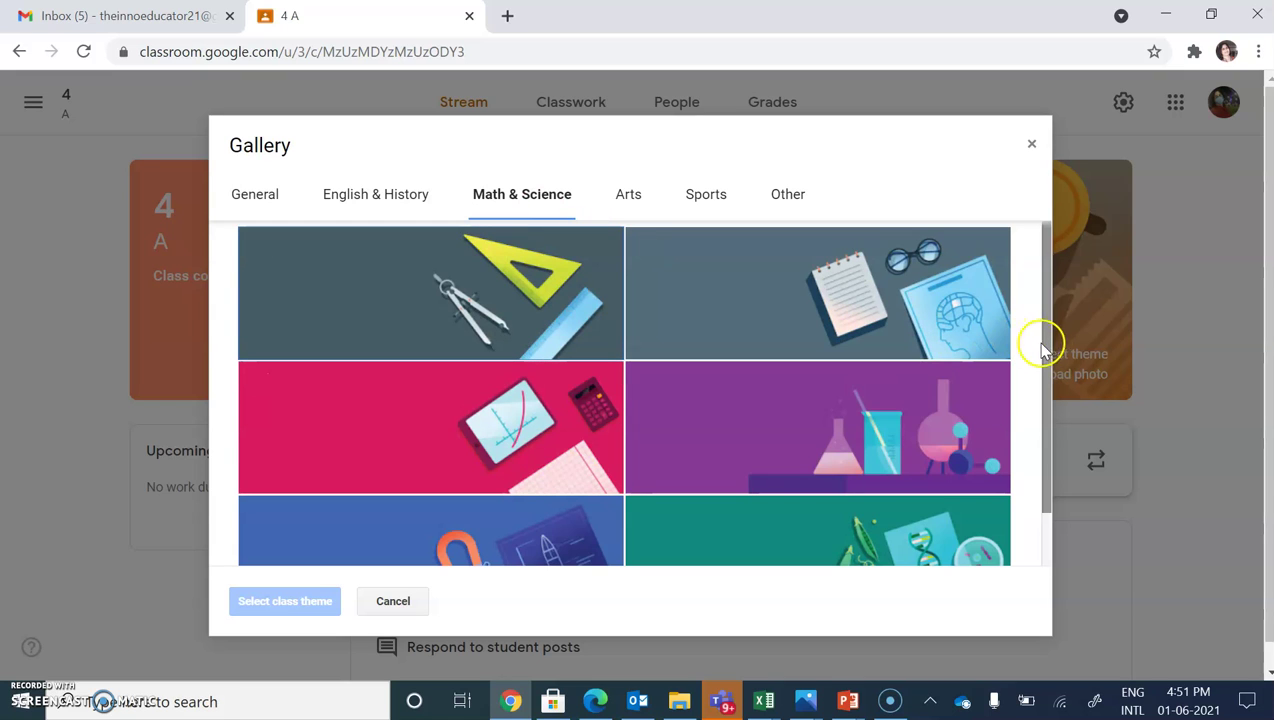
pyautogui.moveTo(1047, 418); pyautogui.dragTo(1049, 483)
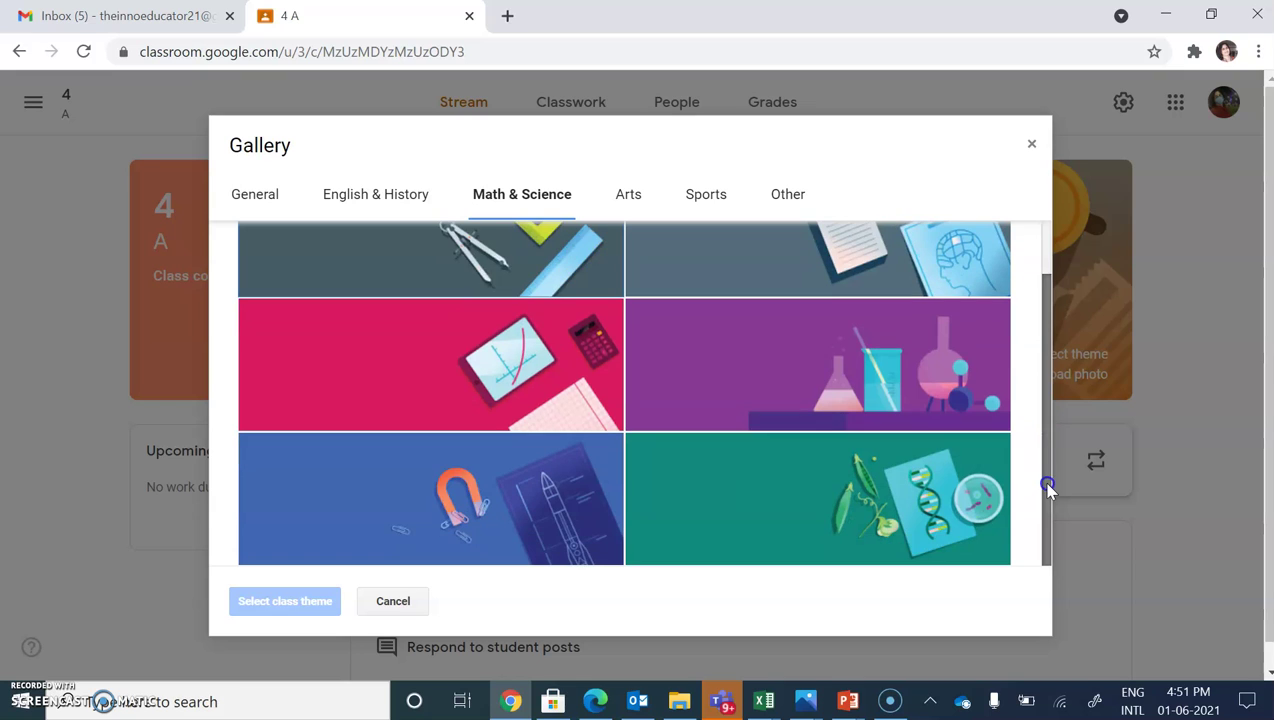
pyautogui.click(638, 455)
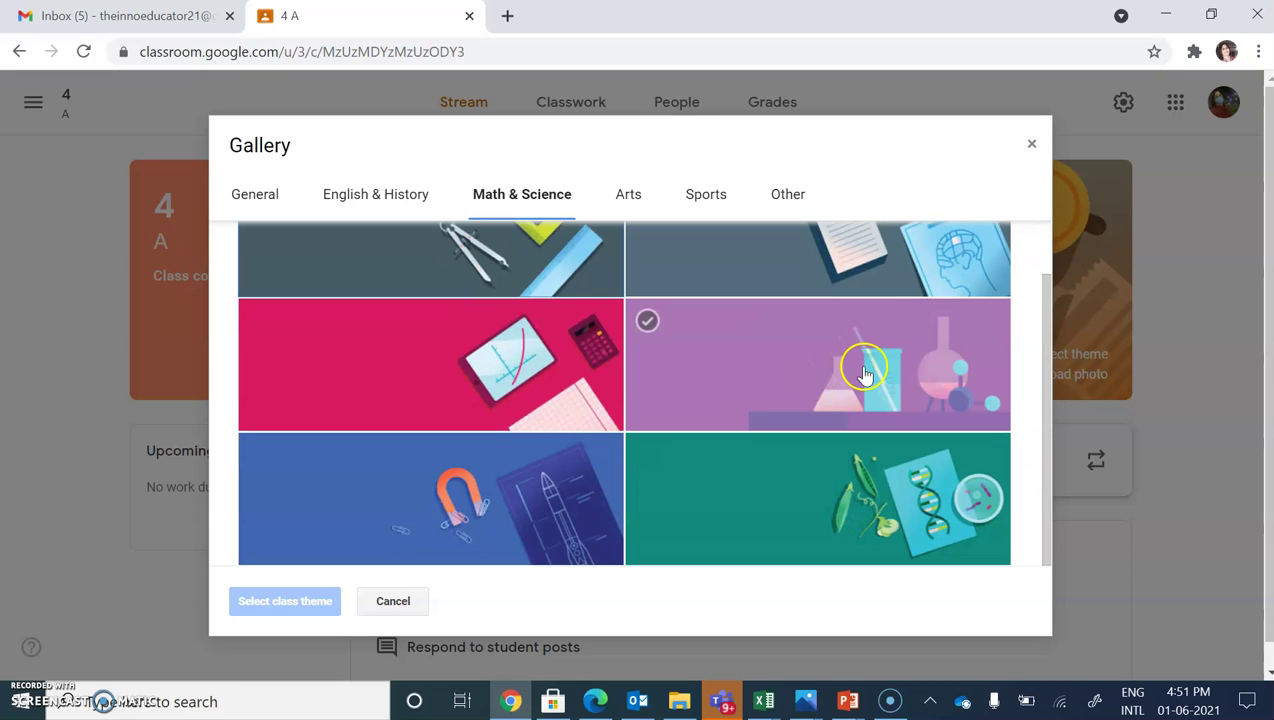
pyautogui.click(879, 280)
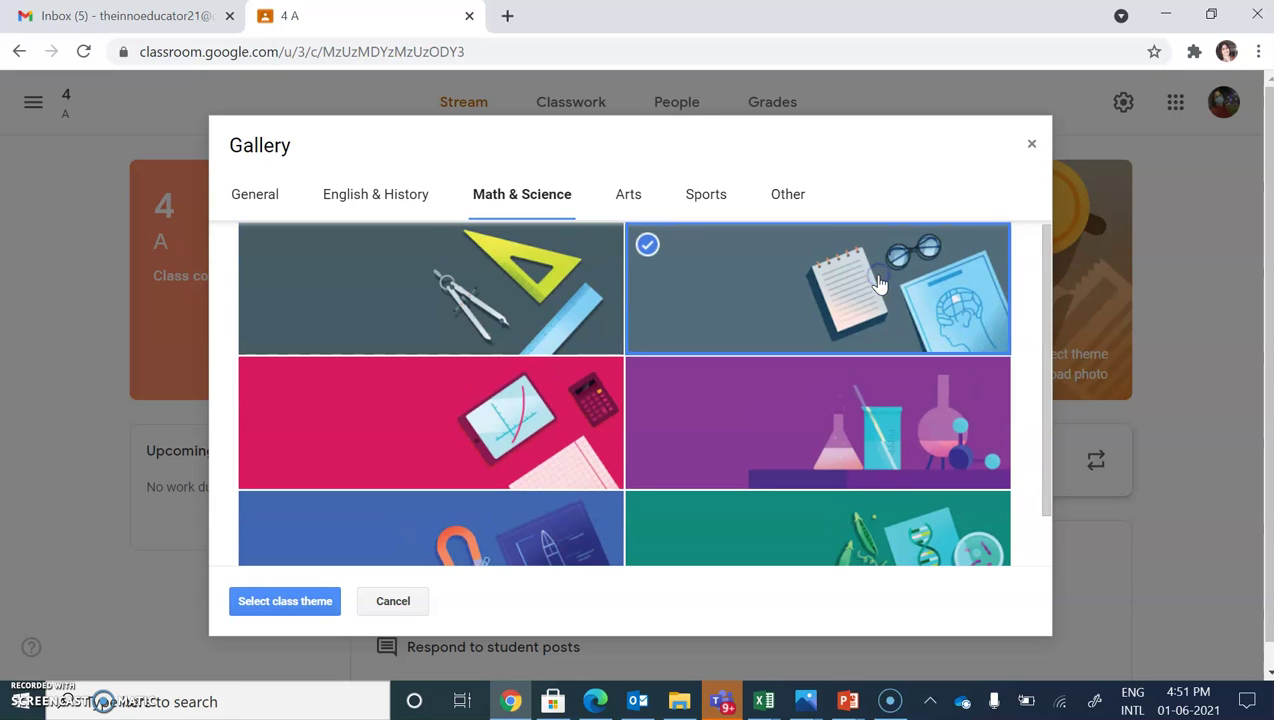
pyautogui.click(318, 598)
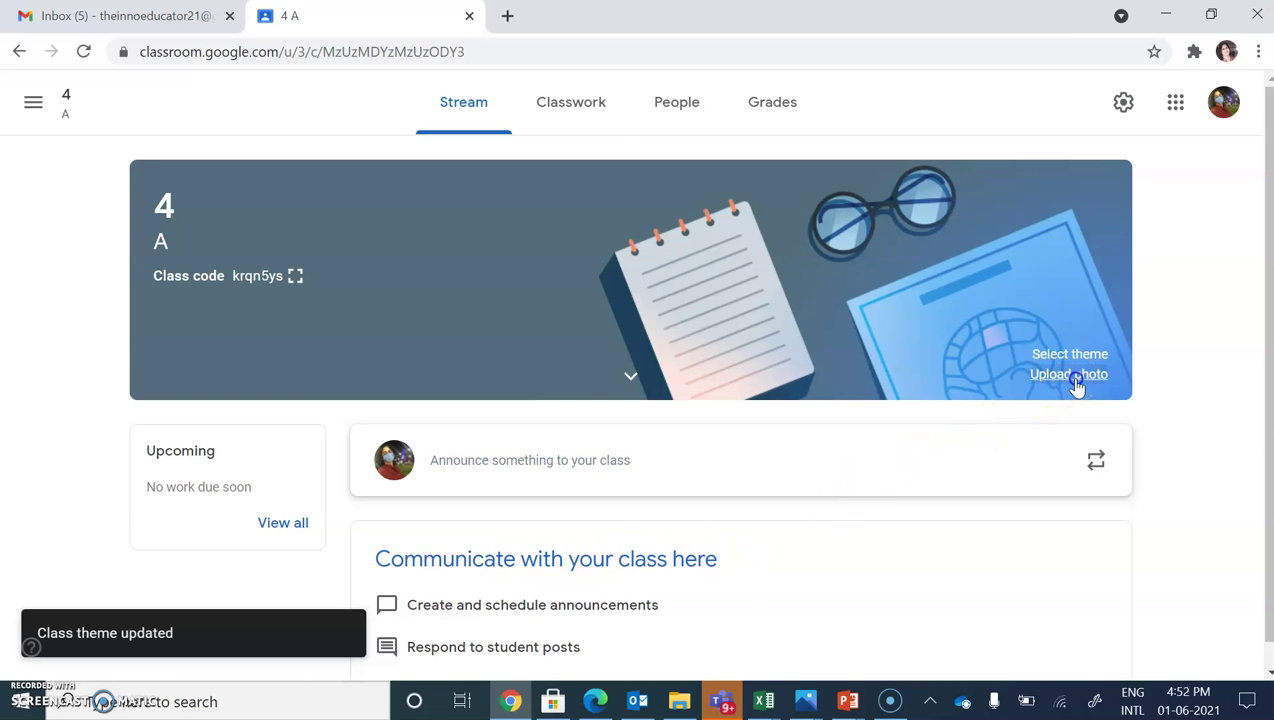
pyautogui.click(1069, 374)
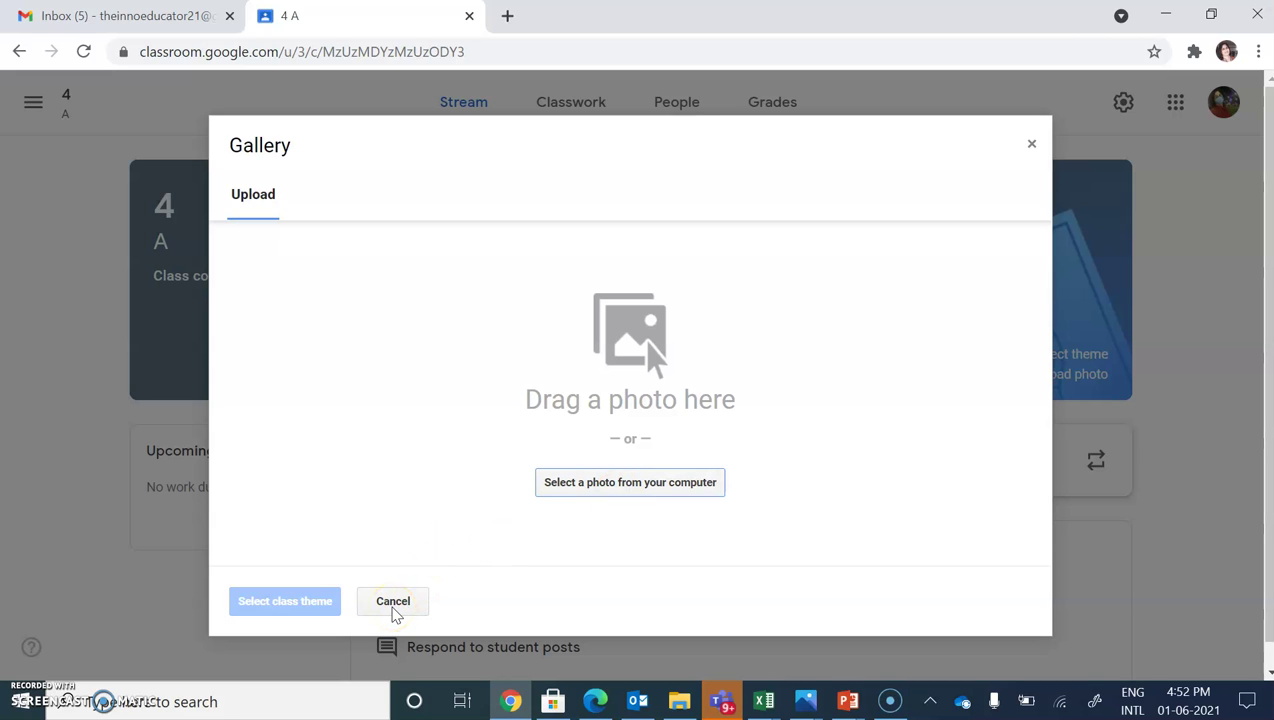
pyautogui.click(393, 606)
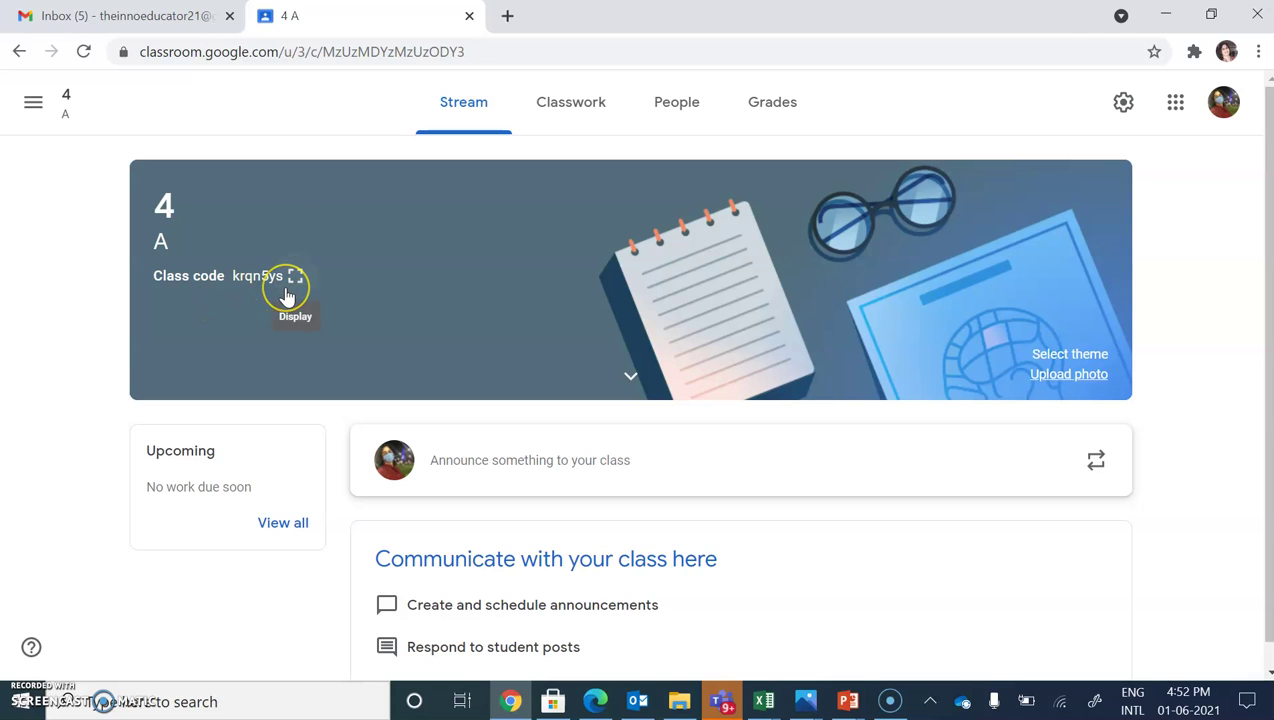
pyautogui.click(243, 296)
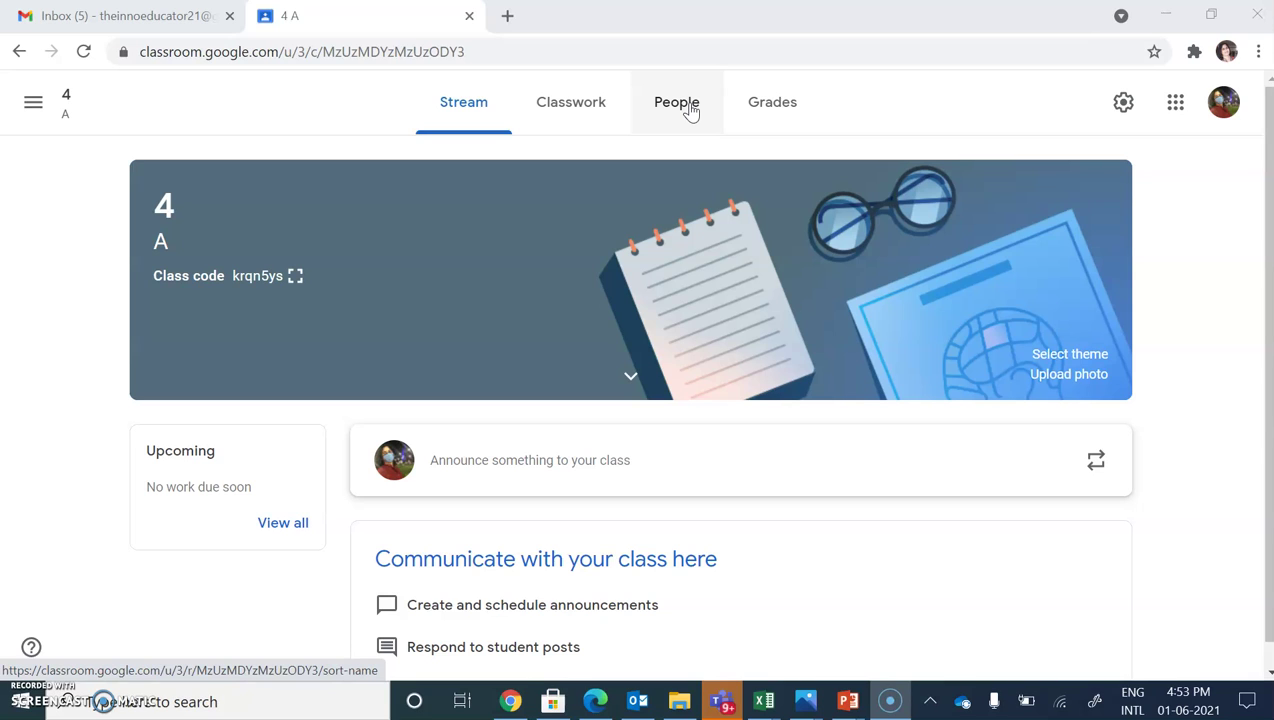
# - Go to the People tab, opening and cancelling Invite teachers without inviting anyone
pyautogui.click(689, 110)
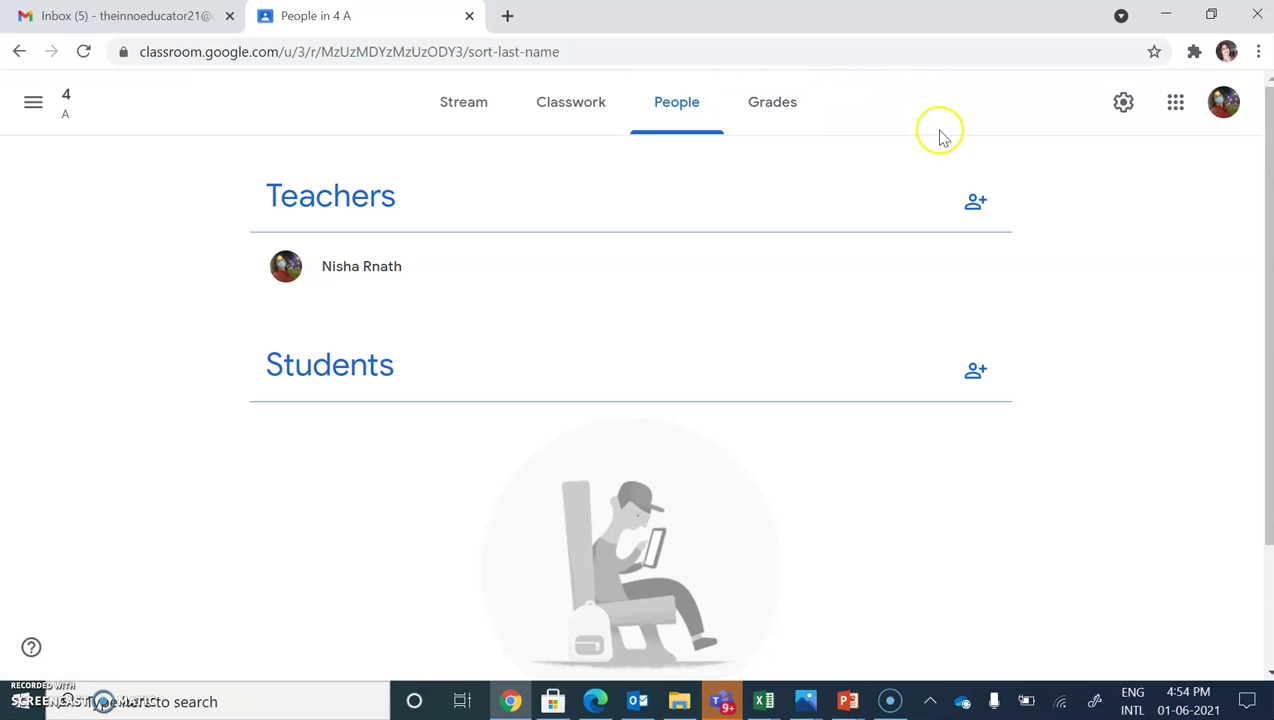
pyautogui.click(977, 207)
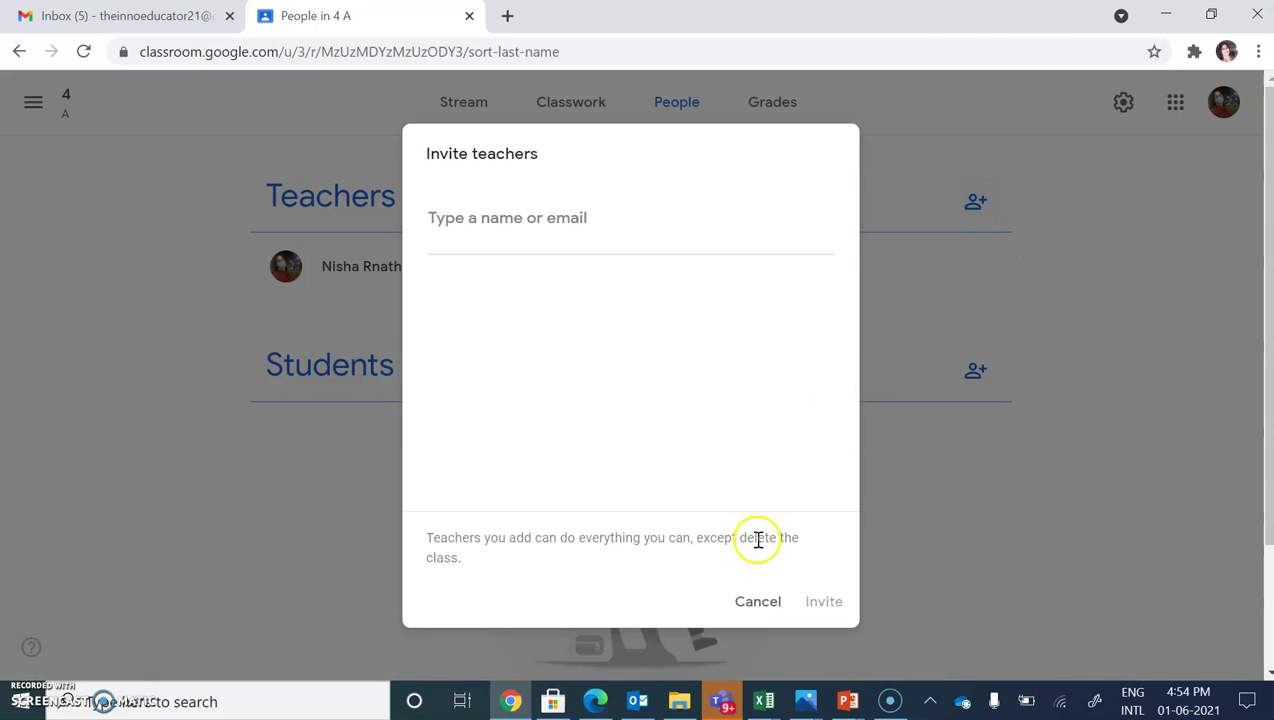
pyautogui.click(748, 612)
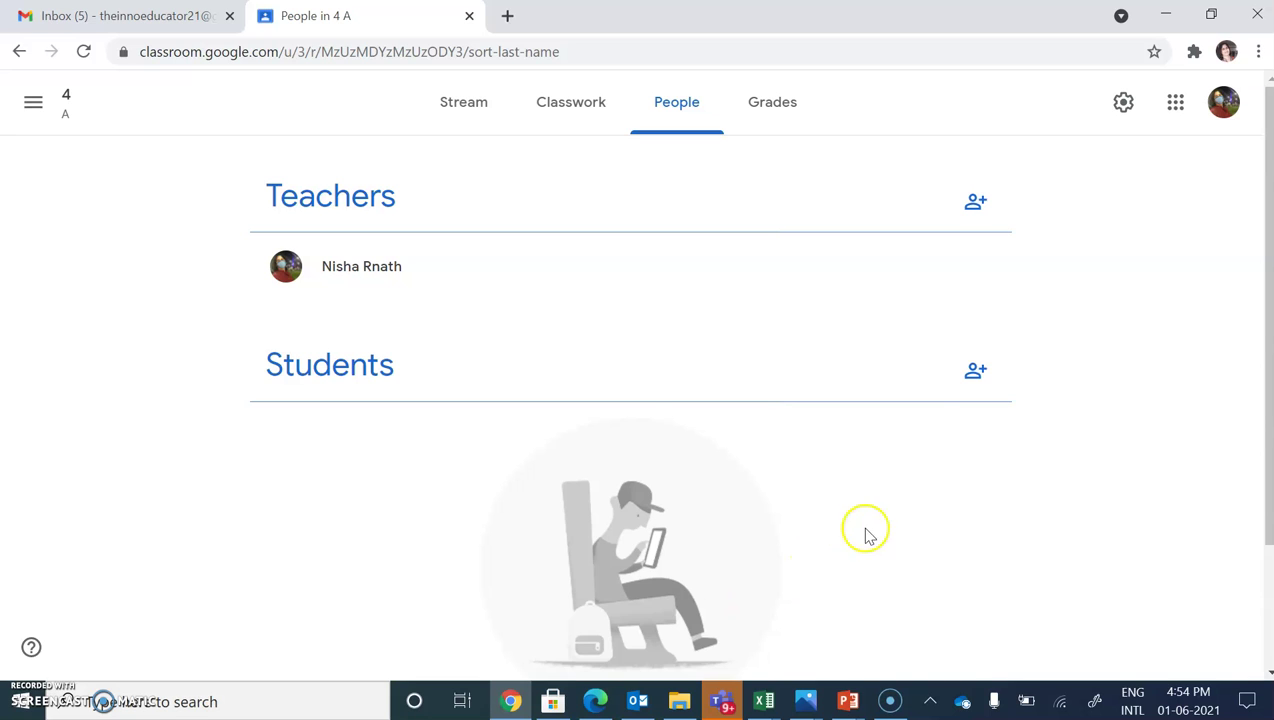
# - Open Invite students and copy the class invite link to the clipboard
pyautogui.click(974, 376)
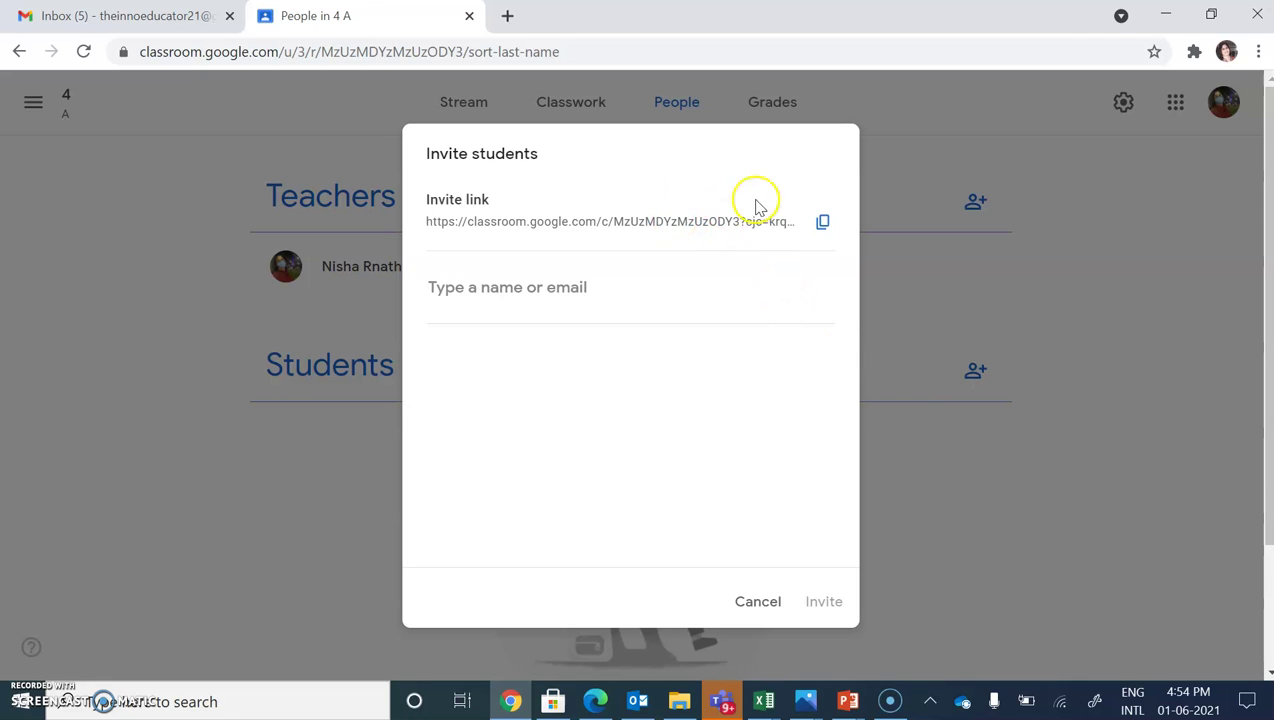
pyautogui.click(822, 230)
pyautogui.click(830, 236)
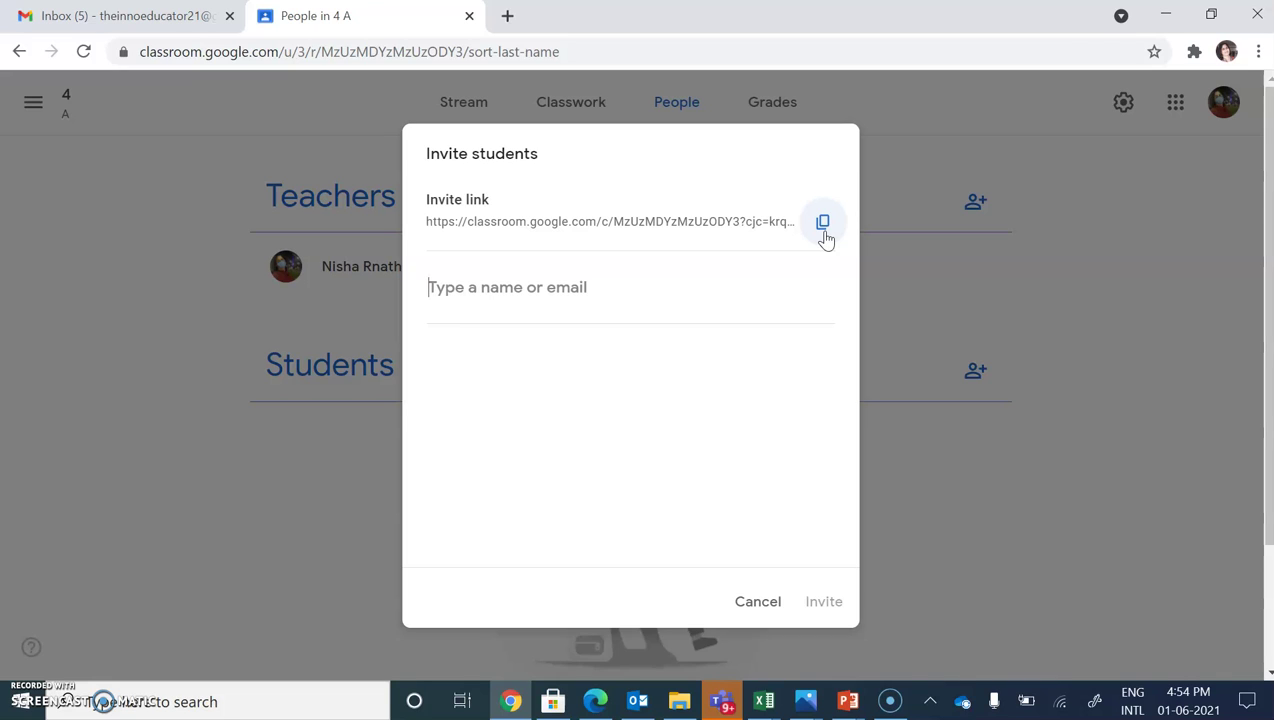
pyautogui.click(823, 223)
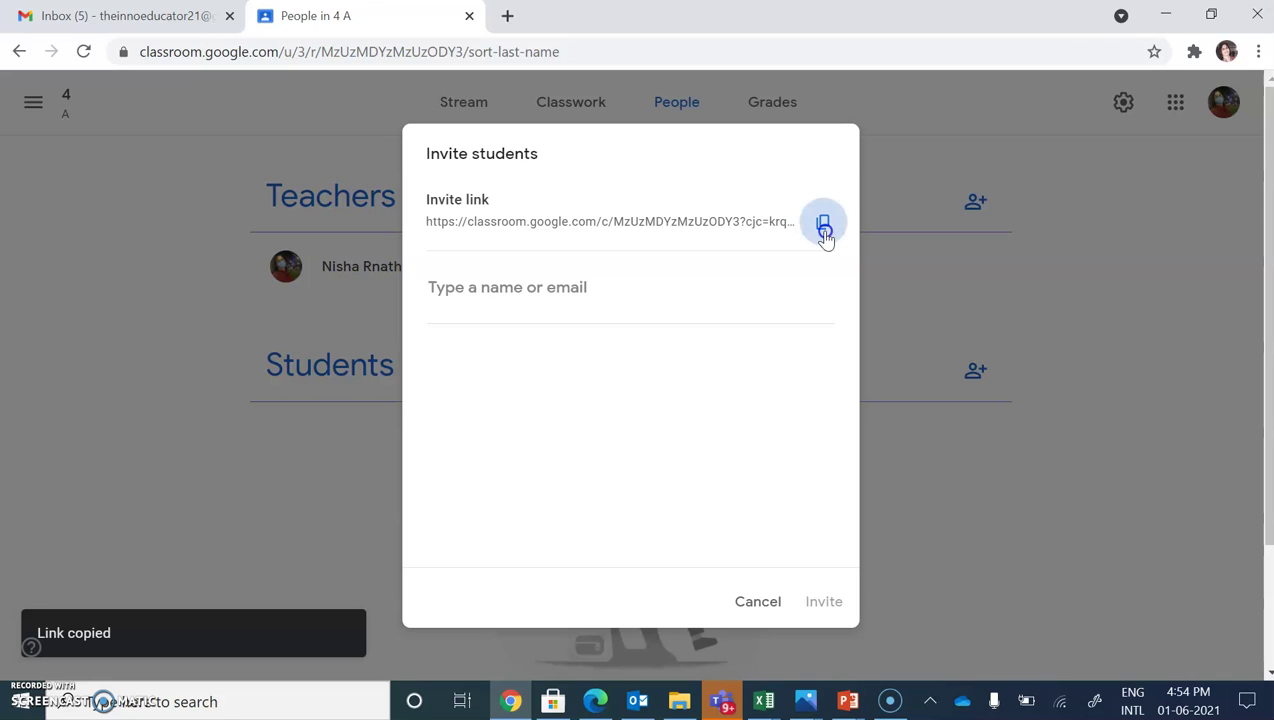
pyautogui.click(386, 596)
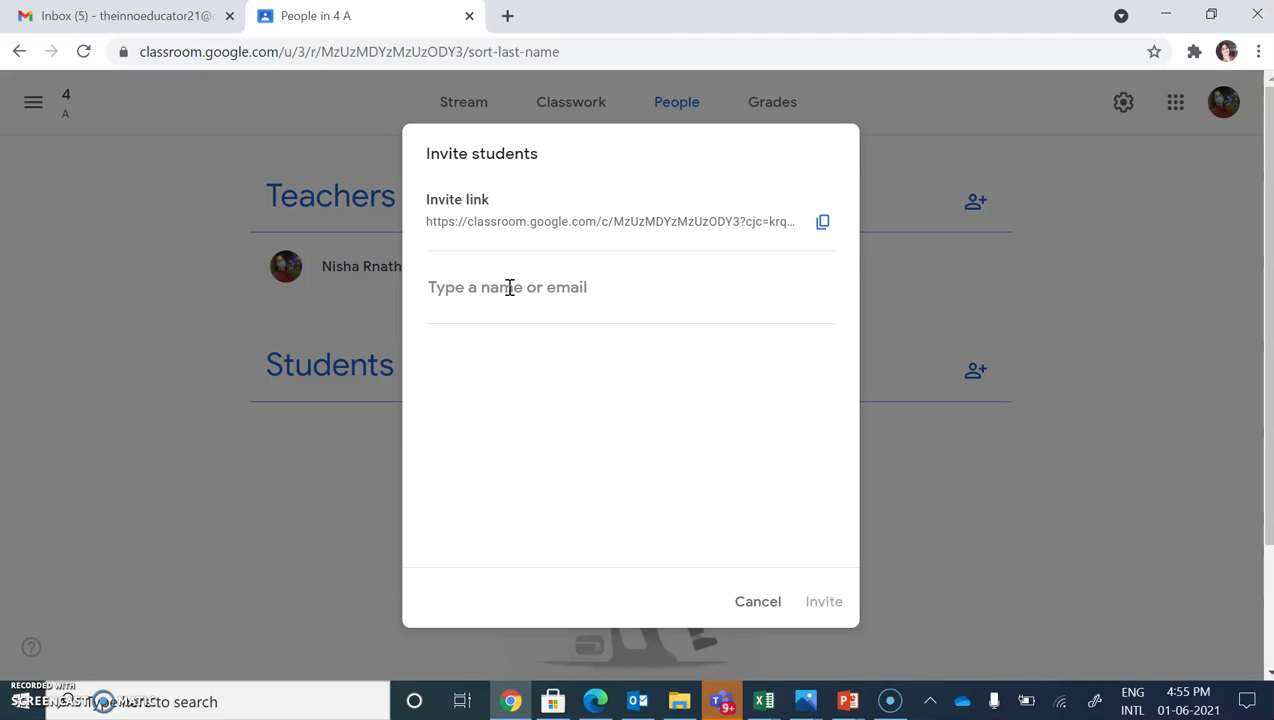
# - Enter the student's Gmail address as a recipient and select the matching search result
pyautogui.write('N')
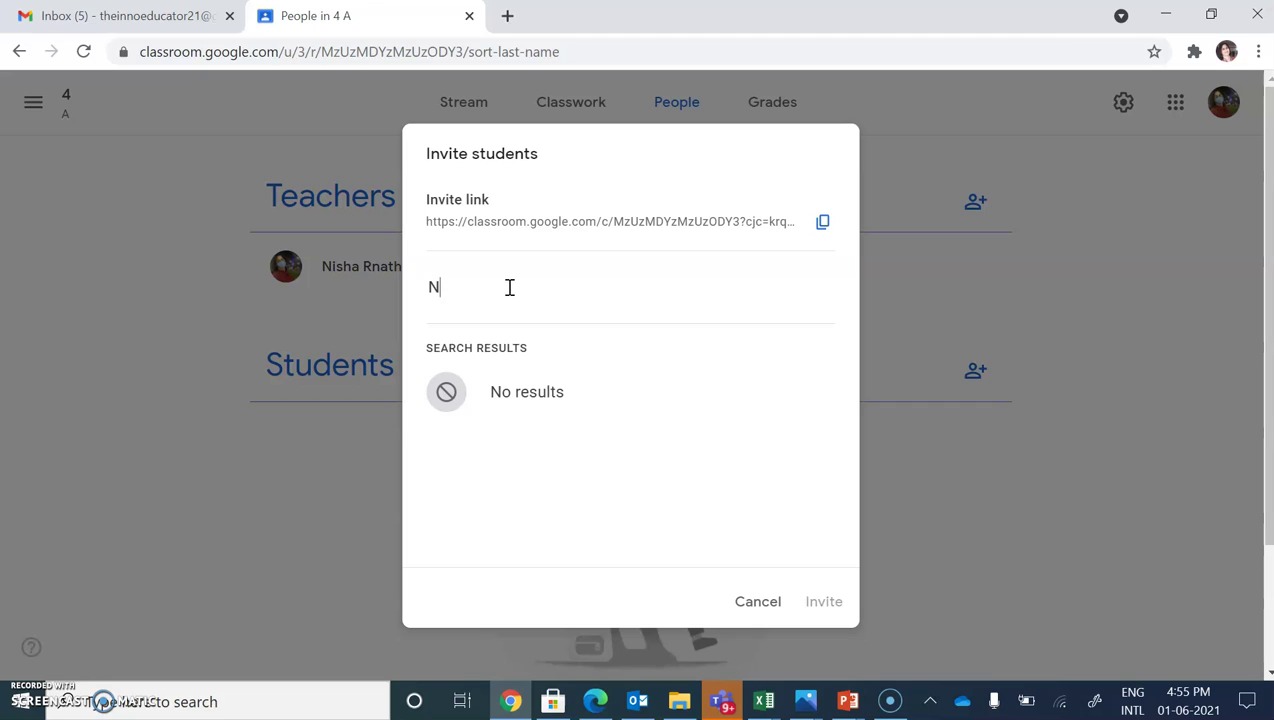
pyautogui.press('BackSpace')
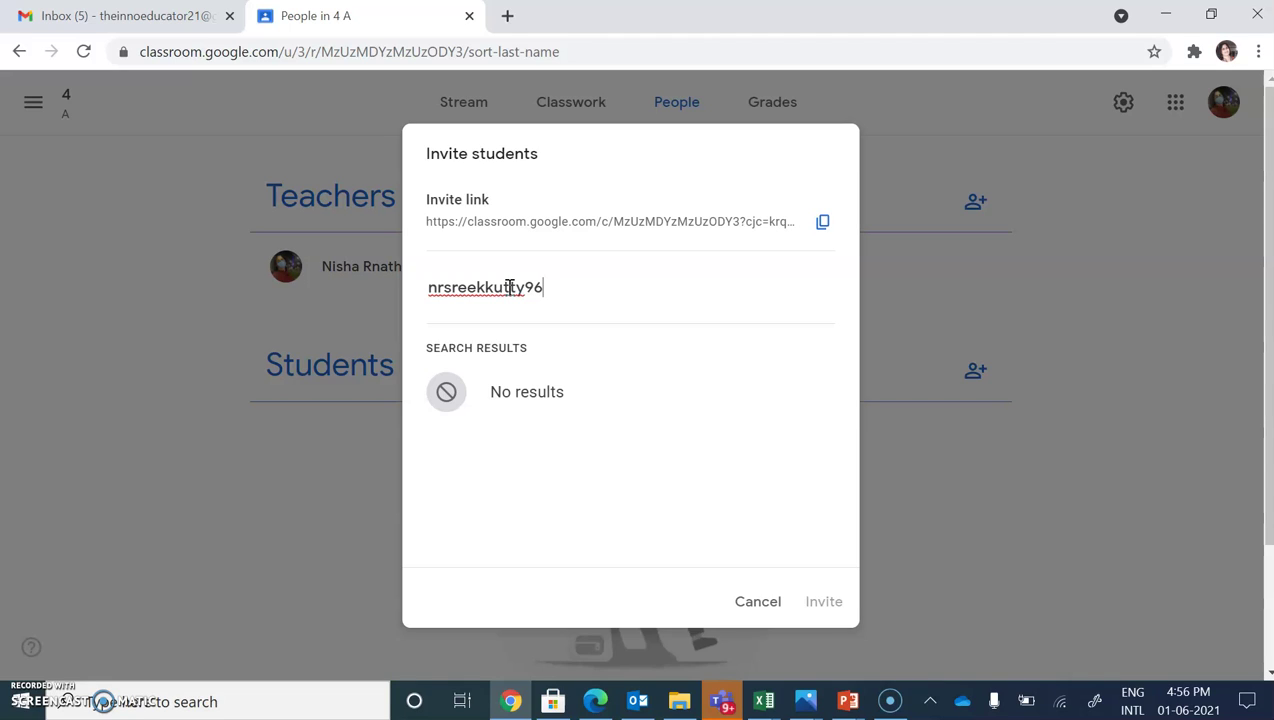
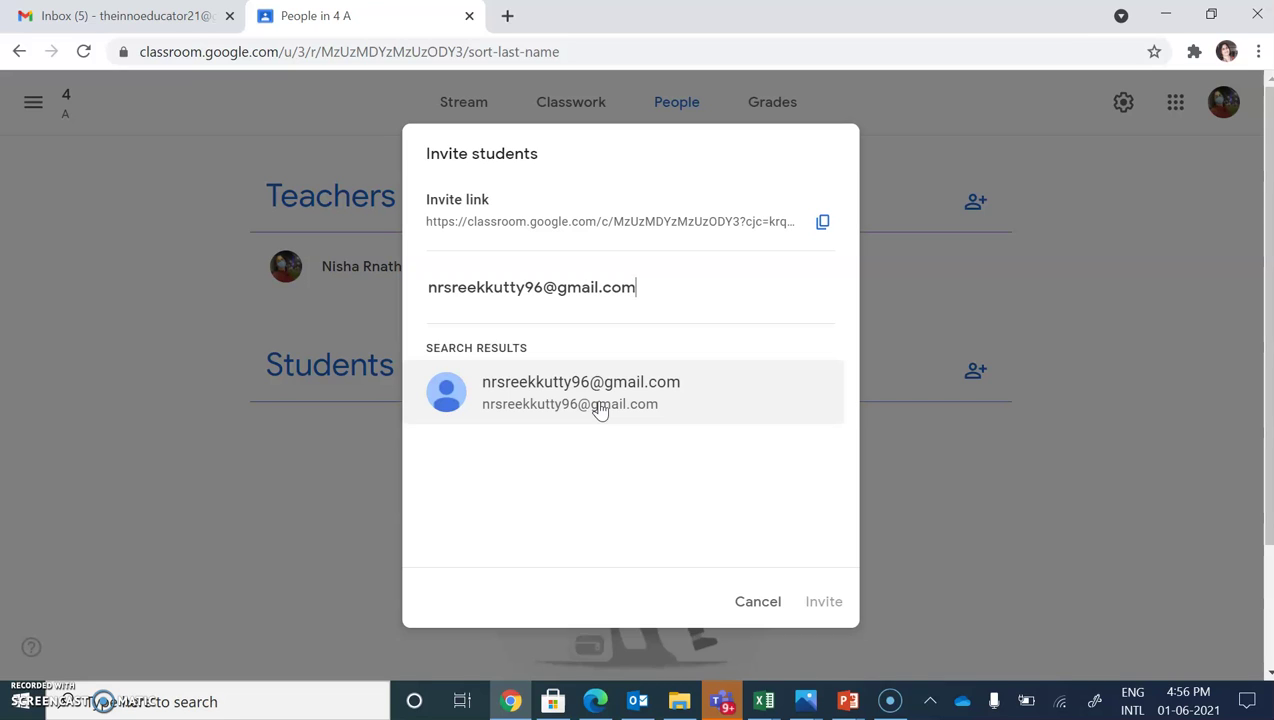
pyautogui.click(599, 410)
pyautogui.click(729, 543)
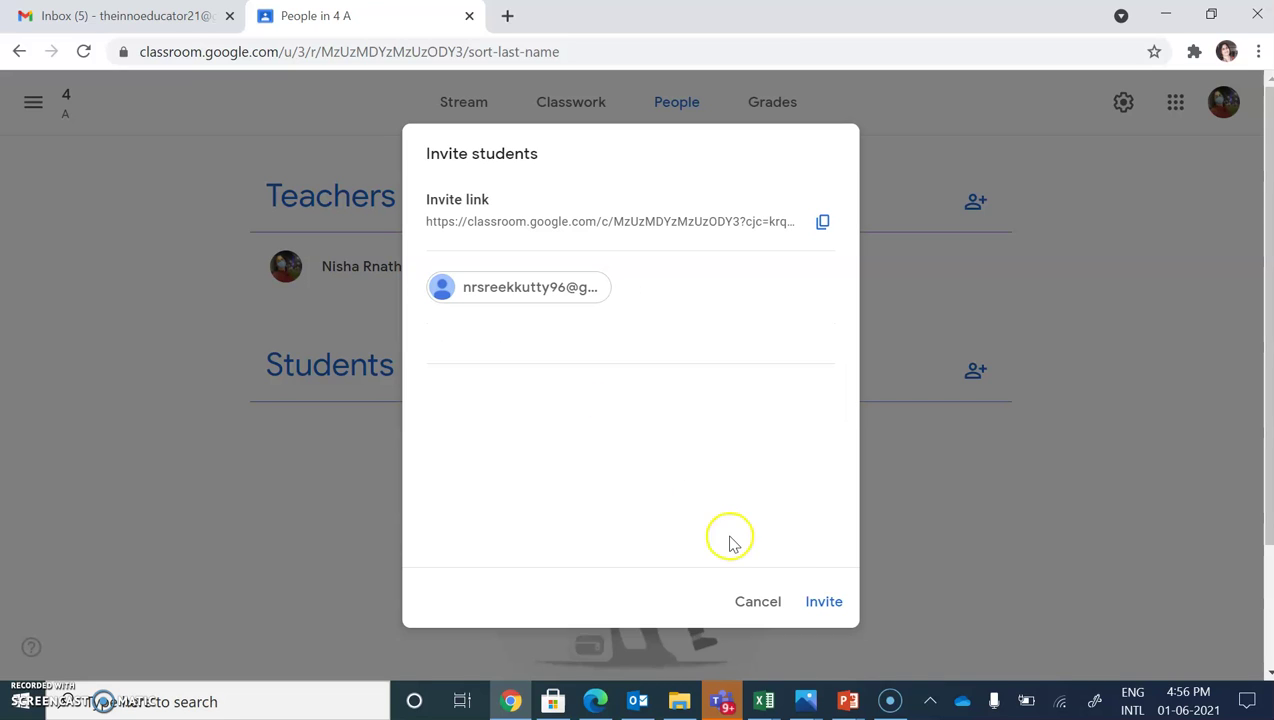
pyautogui.click(818, 601)
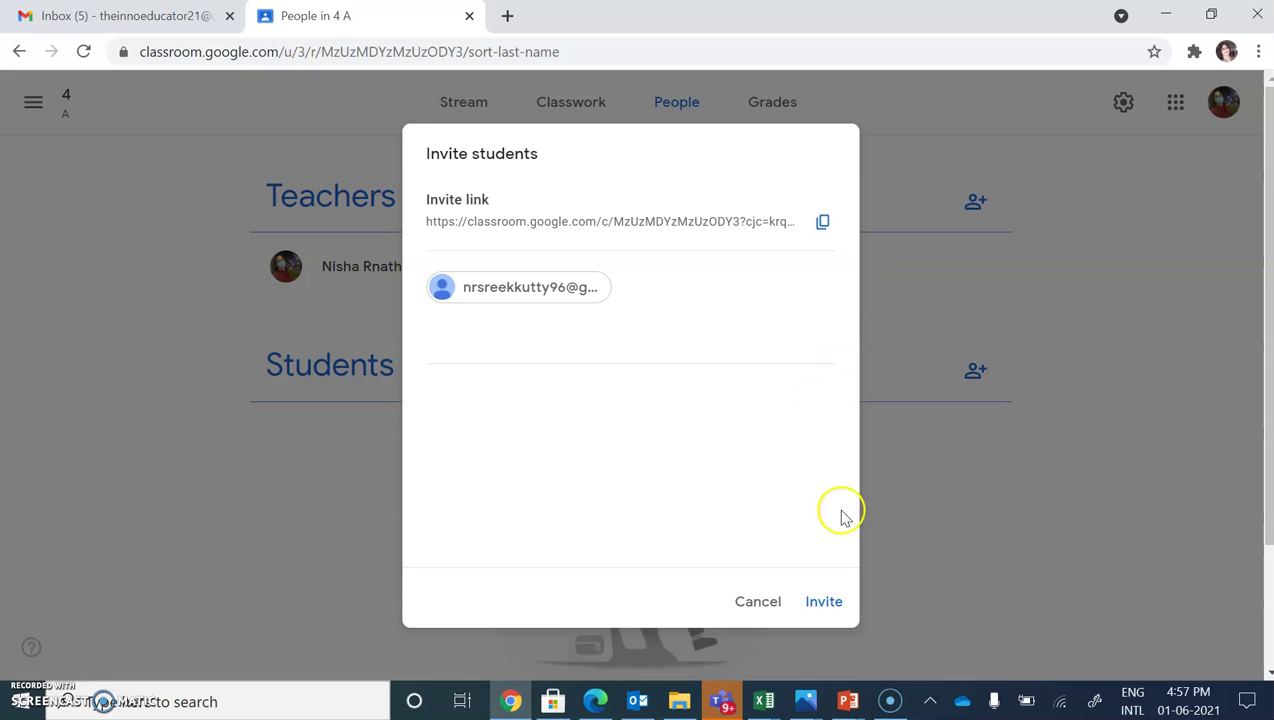
# - Send the invitation and select the invited student's row in the Students list
pyautogui.click(824, 603)
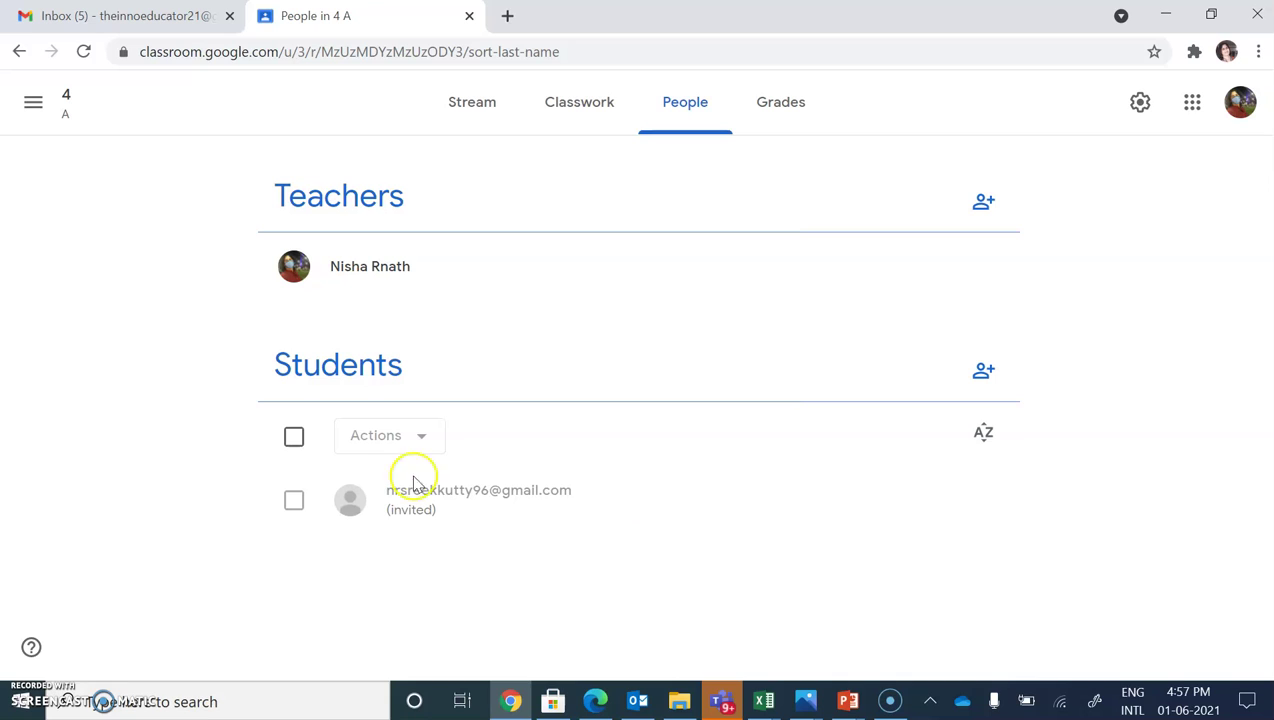
pyautogui.click(293, 500)
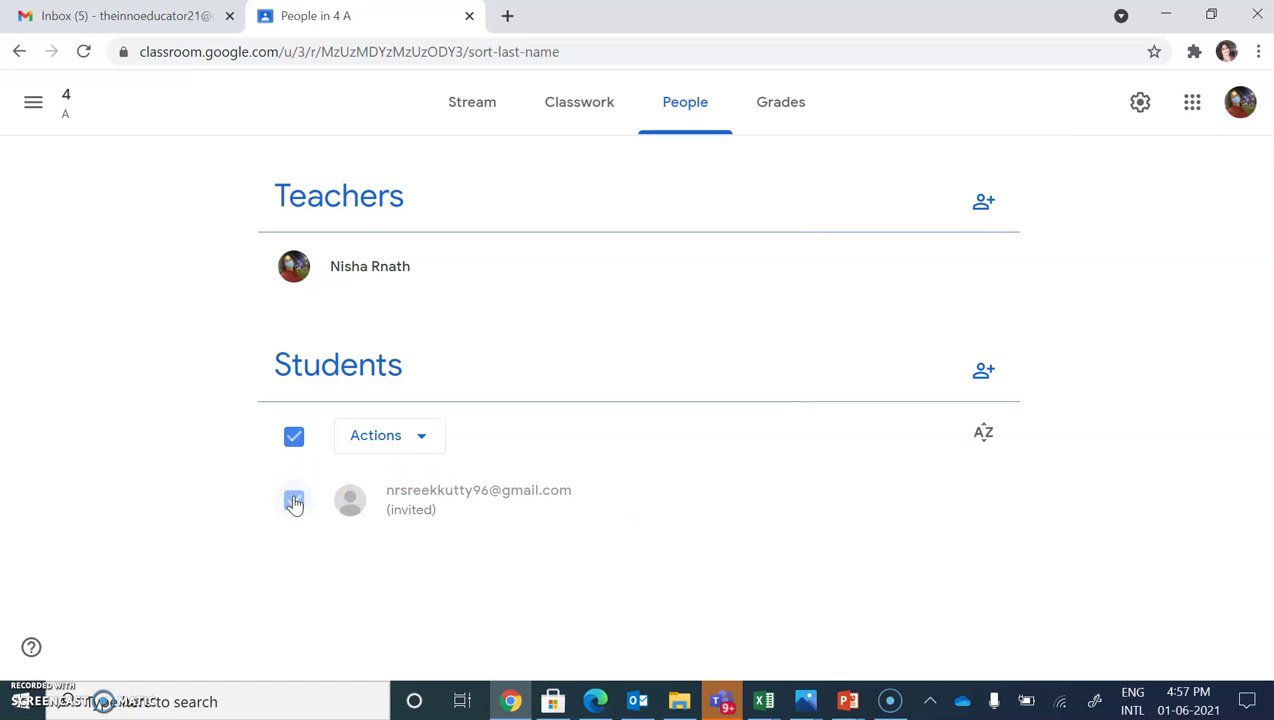
pyautogui.click(293, 500)
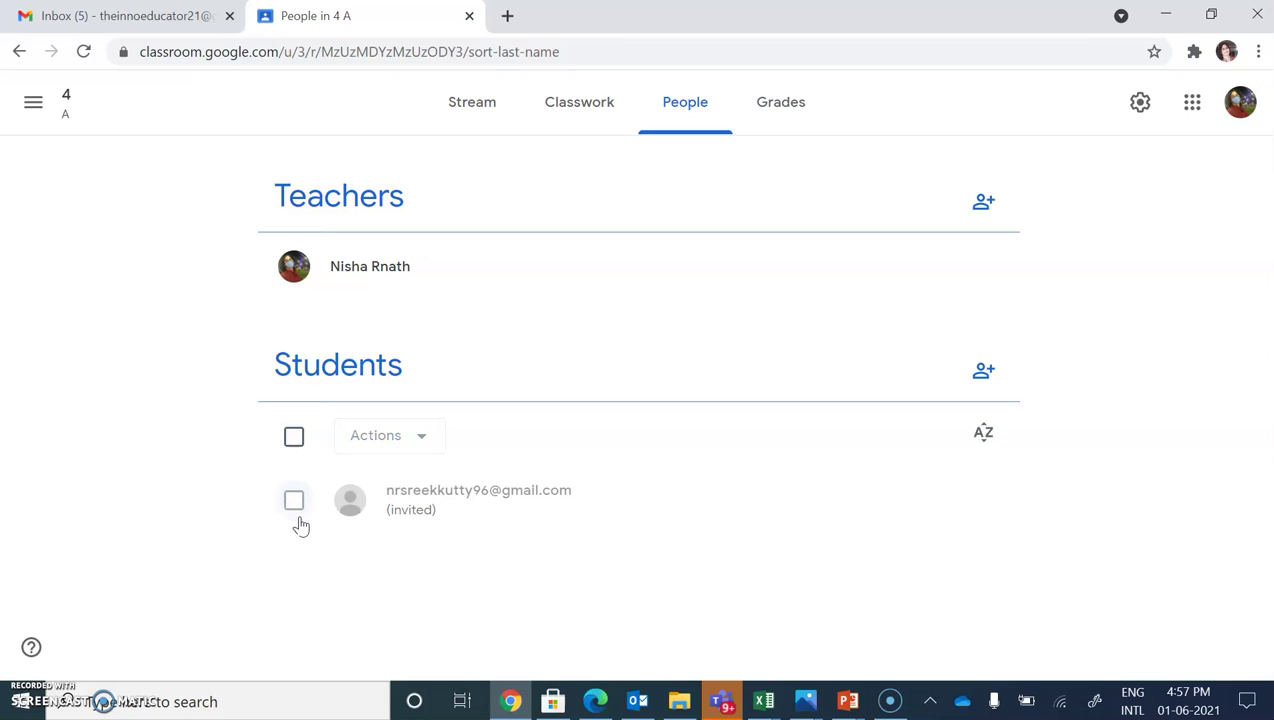
pyautogui.click(293, 500)
# - View the Email and Remove options in the Actions menu, then close it unchanged
pyautogui.click(428, 436)
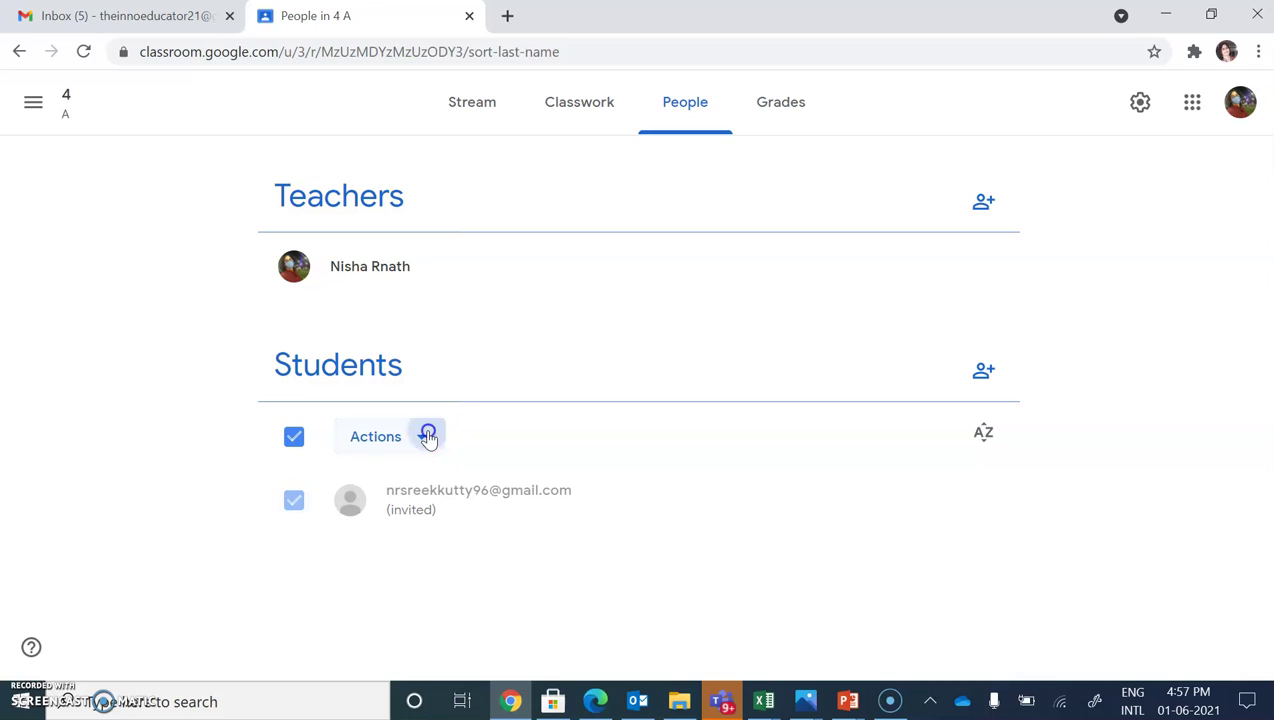
pyautogui.click(423, 442)
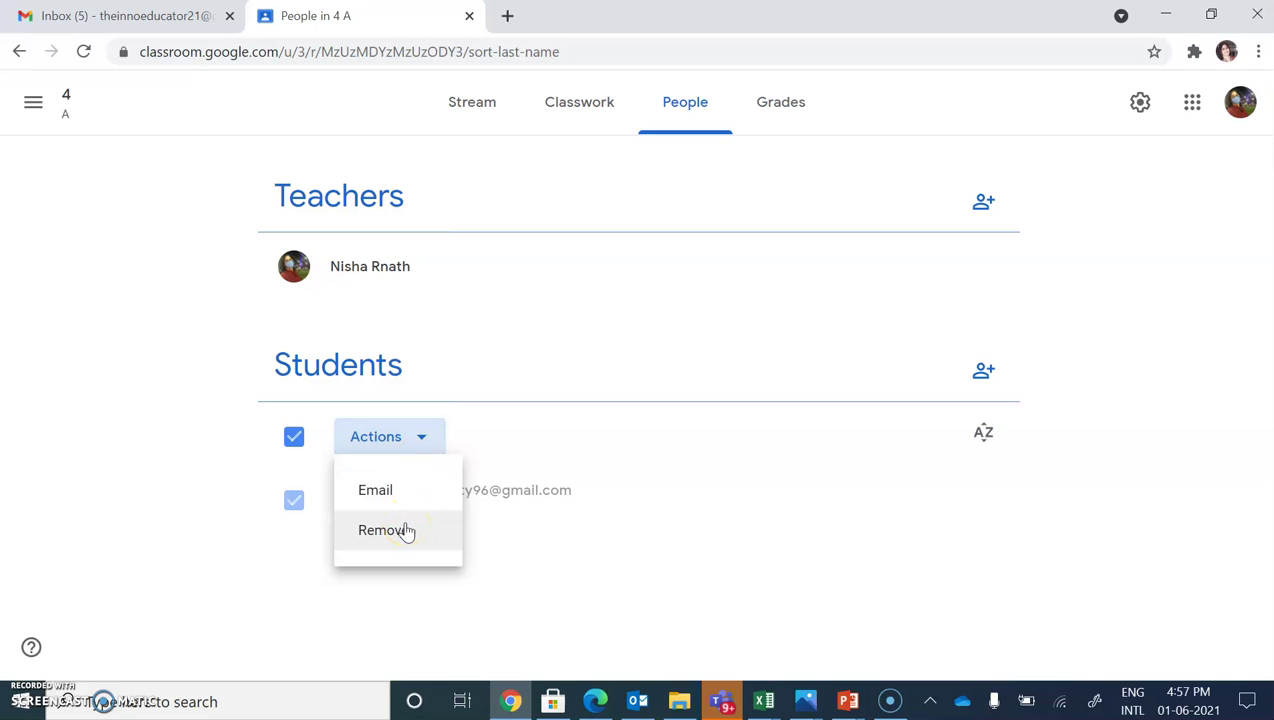
pyautogui.click(378, 495)
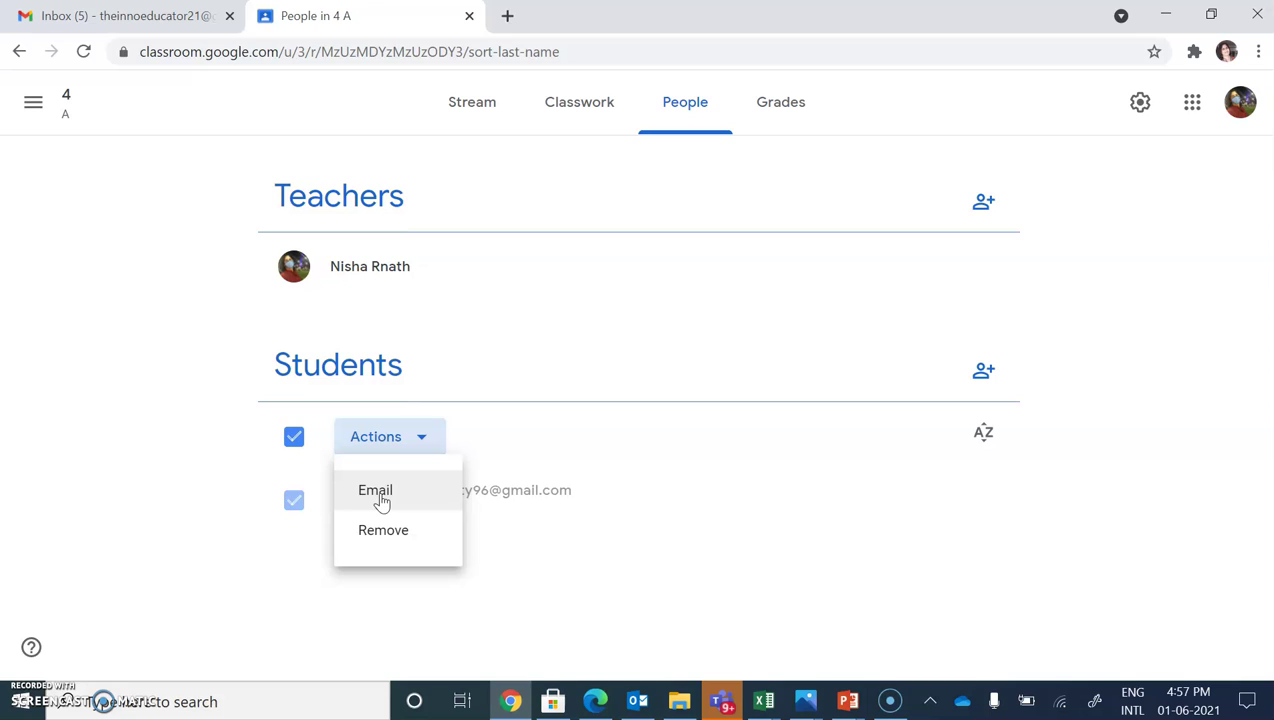
pyautogui.click(560, 572)
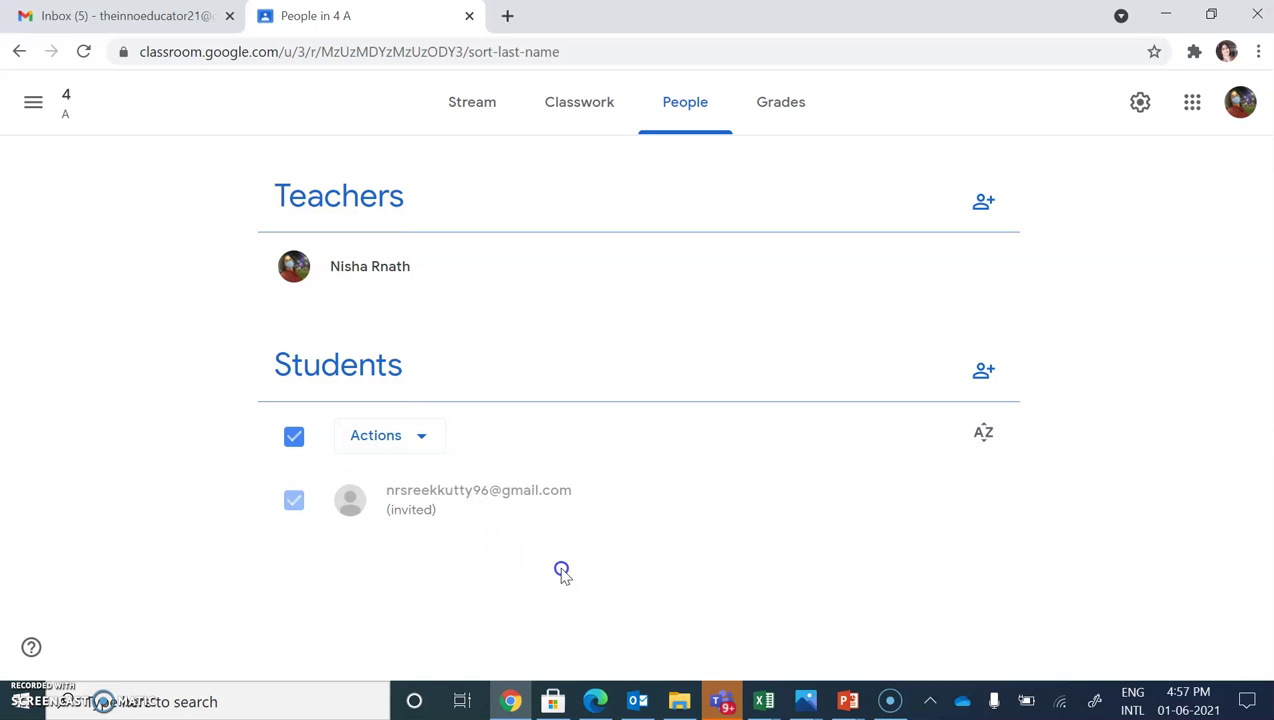